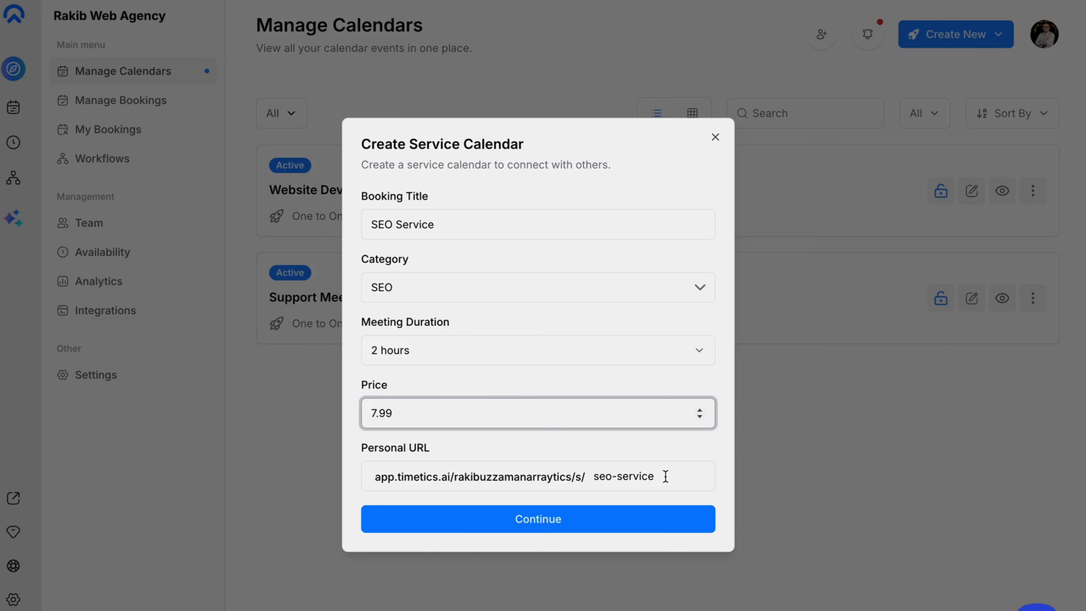
- Create the SEO Service calendar, keeping "seo-service" as the ending of its personal URL
{"action": "left_click", "coordinate": [666, 477]}
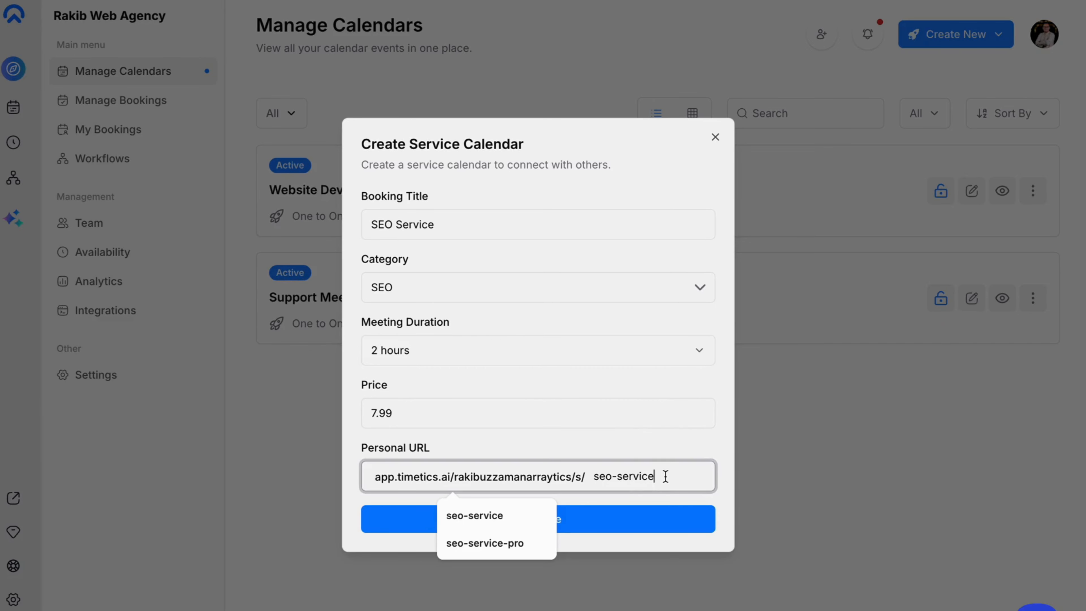
{"action": "left_click", "coordinate": [680, 444]}
{"action": "left_click", "coordinate": [602, 529]}
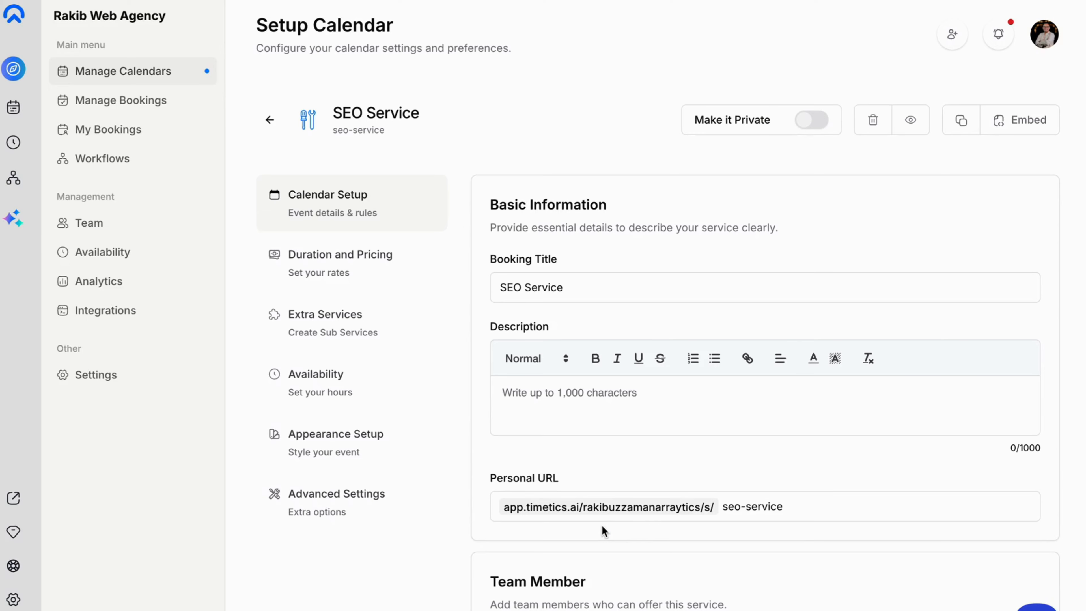
- Add a service description beginning "Improve your website’s visibility and attract the right audience through effective search engine optimization."
{"action": "left_click", "coordinate": [578, 400]}
{"action": "type", "text": "Improve your website’s visibility and attract the right audience through effective search engine optimization. This service focuses on optimizing site structure, content, and performance to help your website rank better on search engines, drive organic traffic, and achieve long-term growth. Ideal for businesses looking to increase online presence and reach their target users more effectively."}
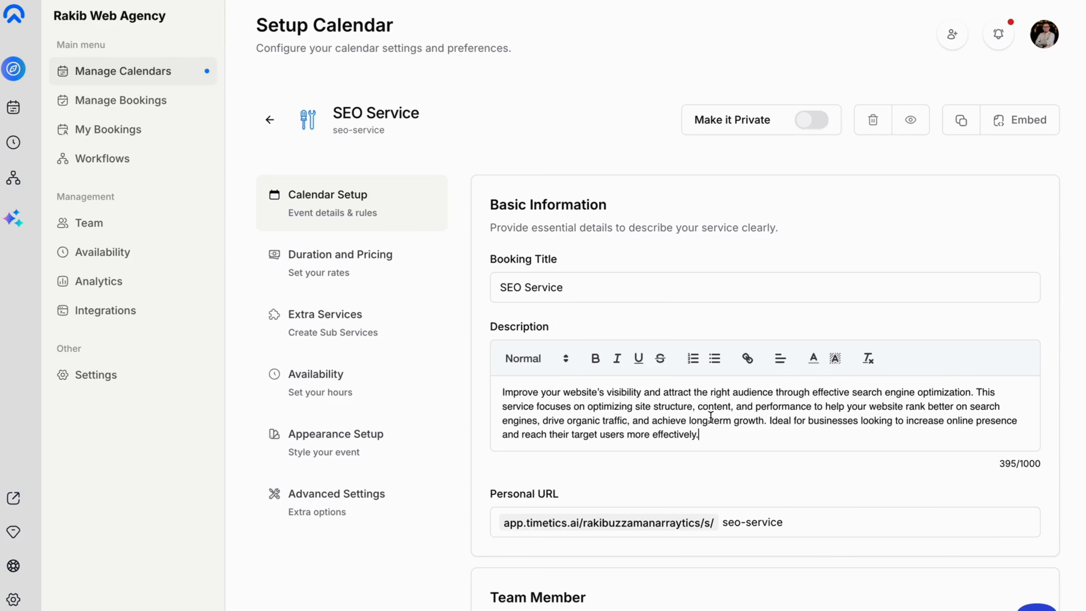
- Check which team members can be assigned to the service, without changing the current selection
{"action": "scroll", "coordinate": [711, 415], "scroll_direction": "down", "scroll_amount": 2}
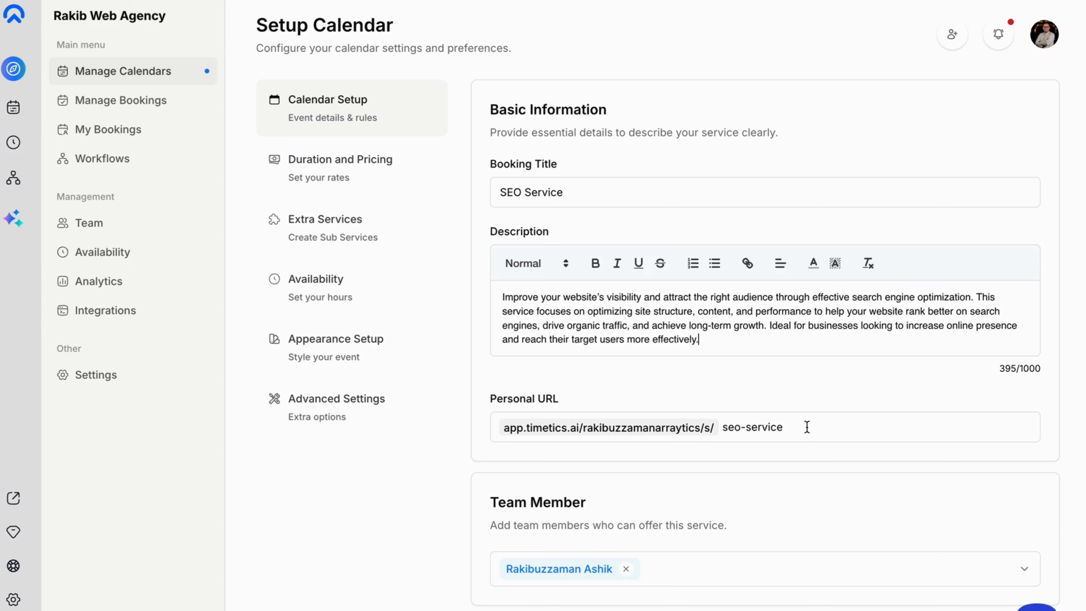
{"action": "scroll", "coordinate": [707, 469], "scroll_direction": "down", "scroll_amount": 3}
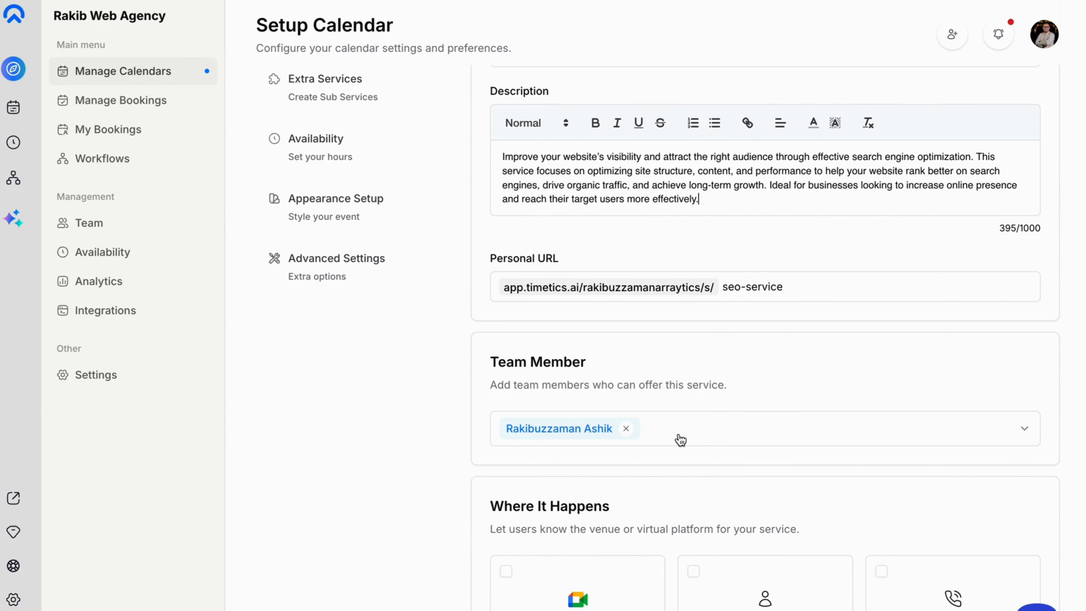
{"action": "left_click", "coordinate": [700, 435]}
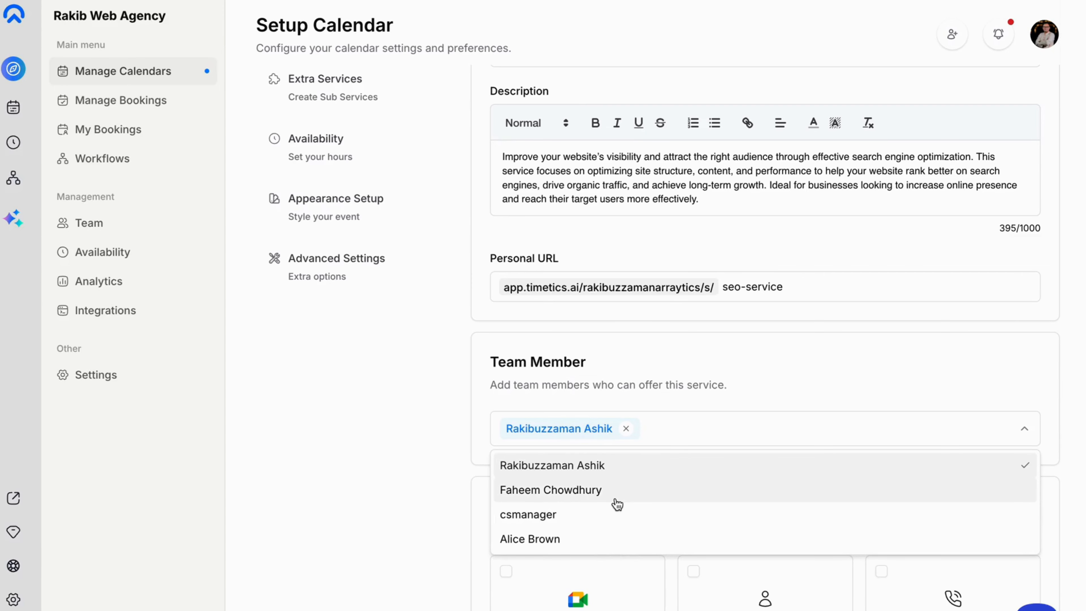
{"action": "left_click", "coordinate": [361, 473]}
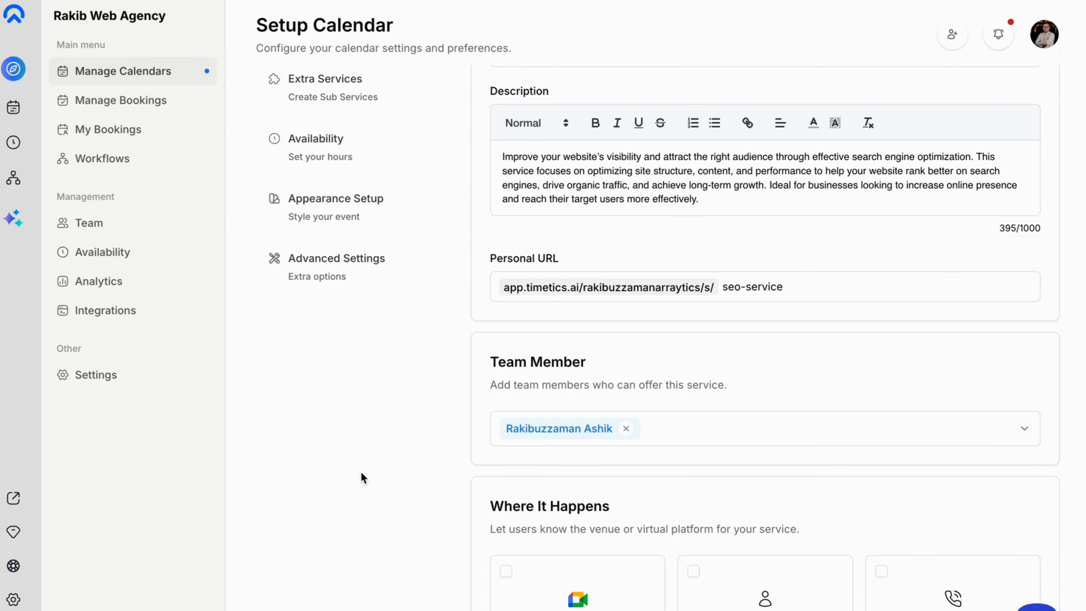
- Set Google Meet as the only option for where the service happens, with In-Person deselected
{"action": "scroll", "coordinate": [361, 471], "scroll_direction": "down", "scroll_amount": 3}
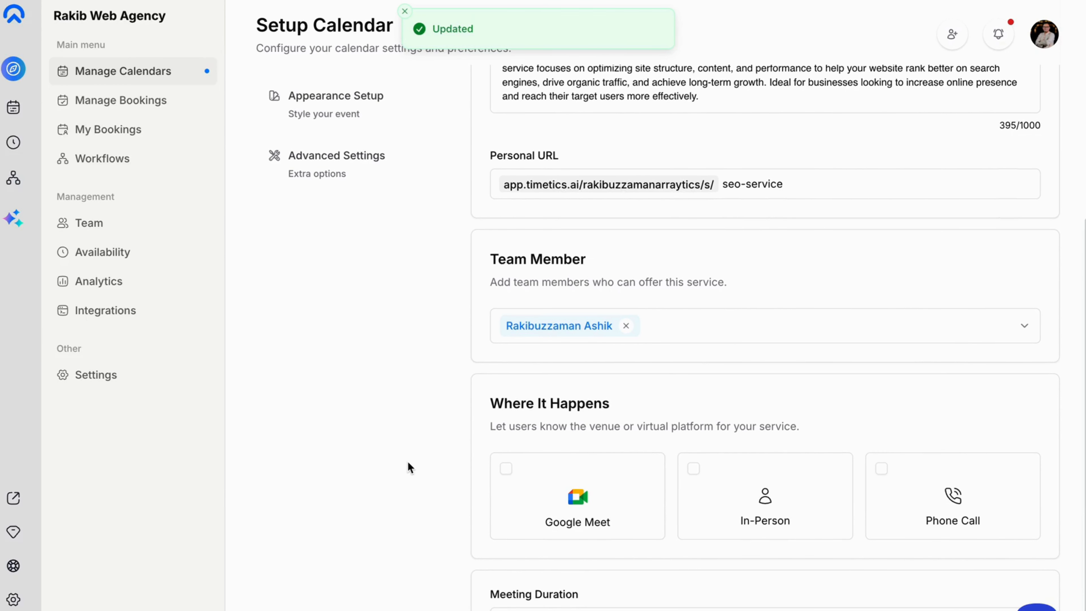
{"action": "left_click", "coordinate": [542, 483]}
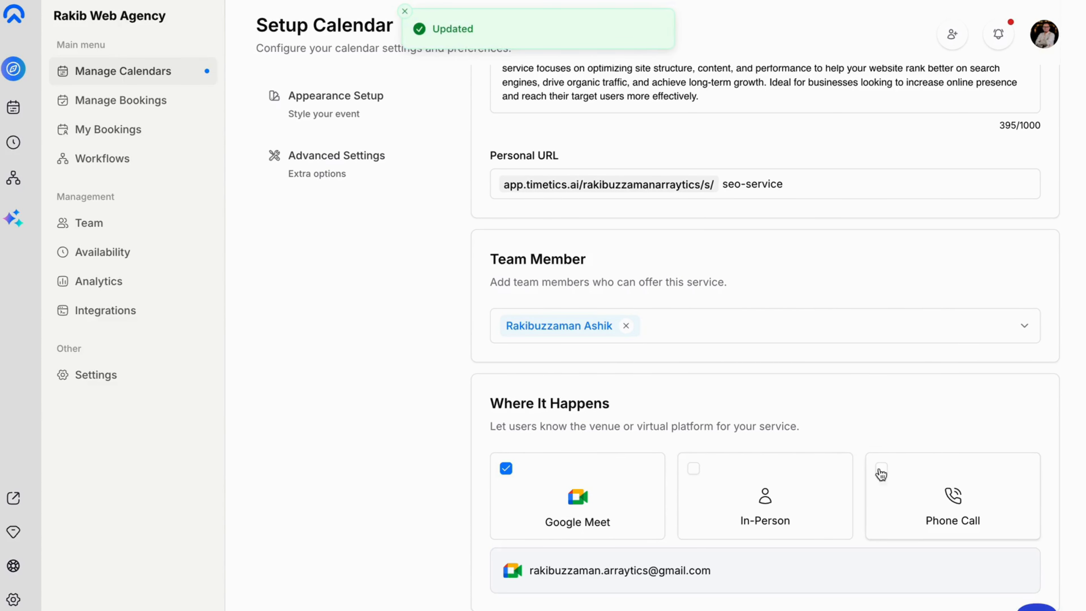
{"action": "left_click", "coordinate": [699, 475]}
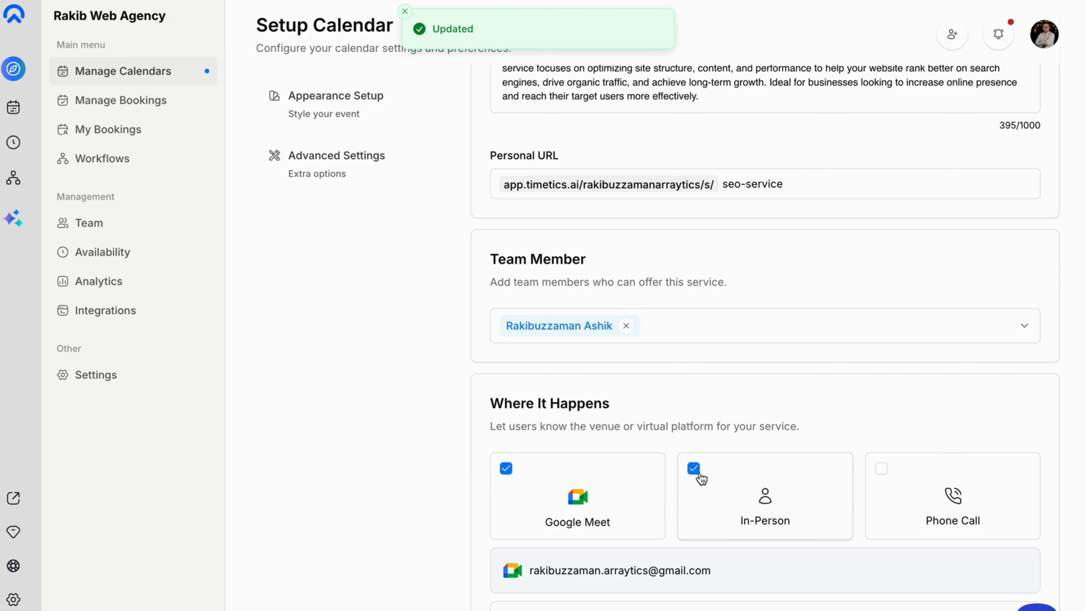
{"action": "scroll", "coordinate": [701, 478], "scroll_direction": "down", "scroll_amount": 1}
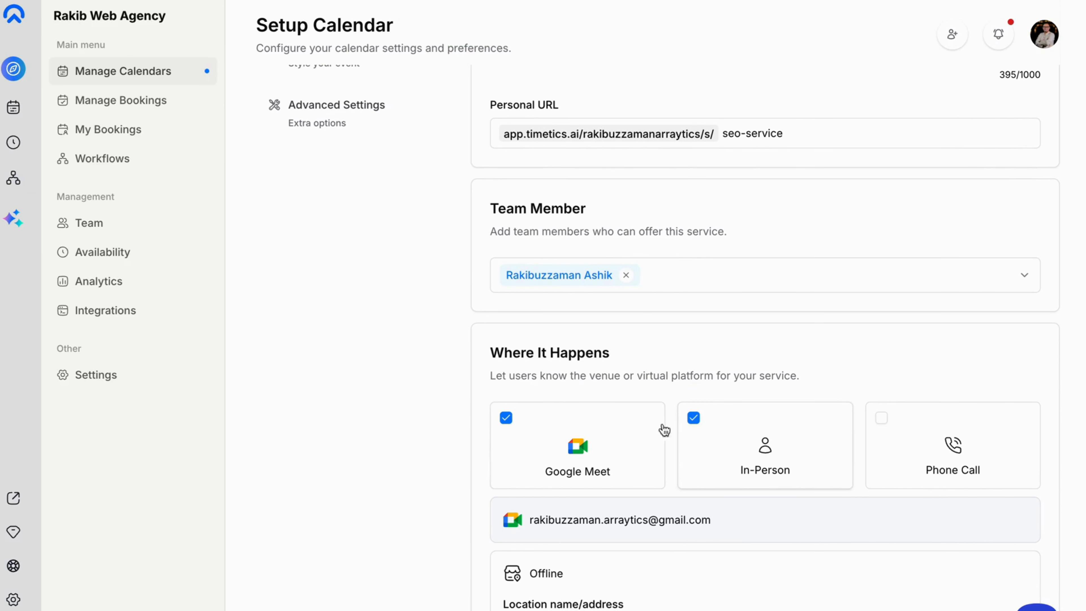
{"action": "left_click", "coordinate": [694, 417]}
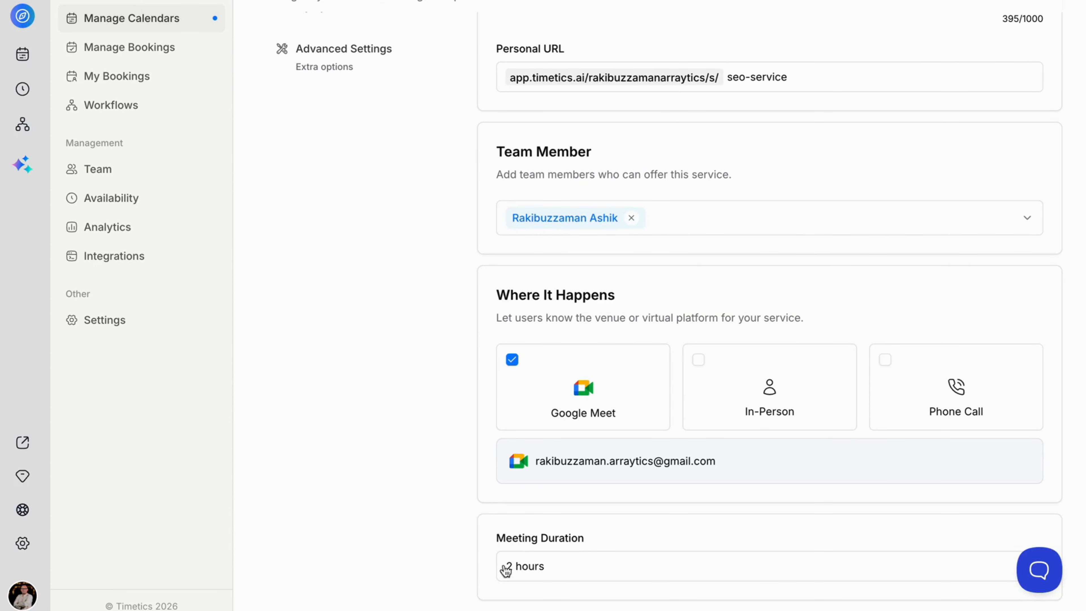
- Examine the service's Duration and Pricing options, including discount price, recurring, multiple person booking, guests, deposits, coupons and refunds
{"action": "scroll", "coordinate": [414, 438], "scroll_direction": "up", "scroll_amount": 9}
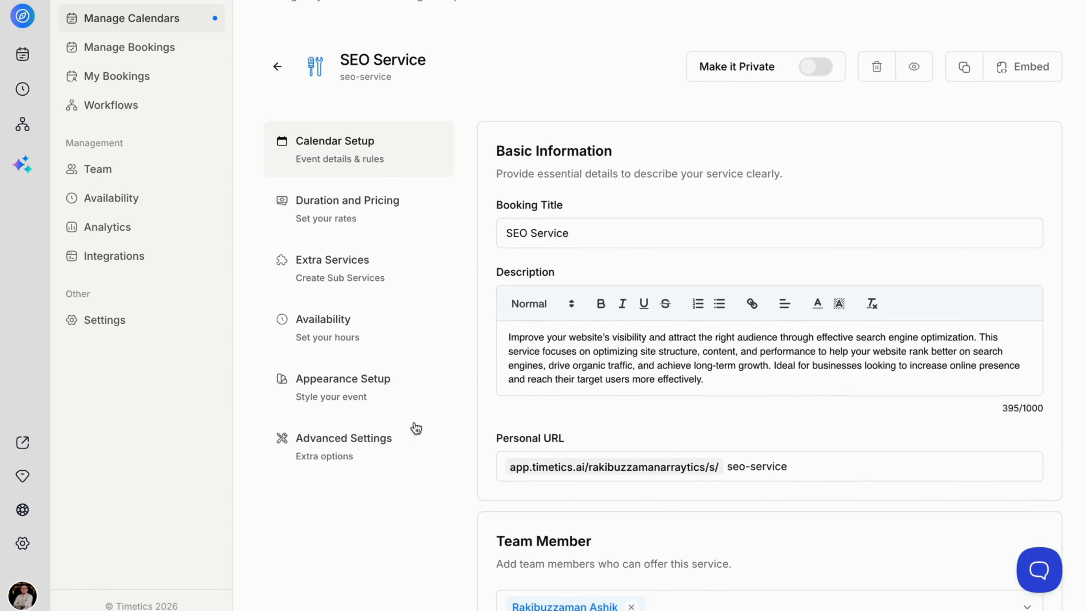
{"action": "left_click", "coordinate": [349, 217]}
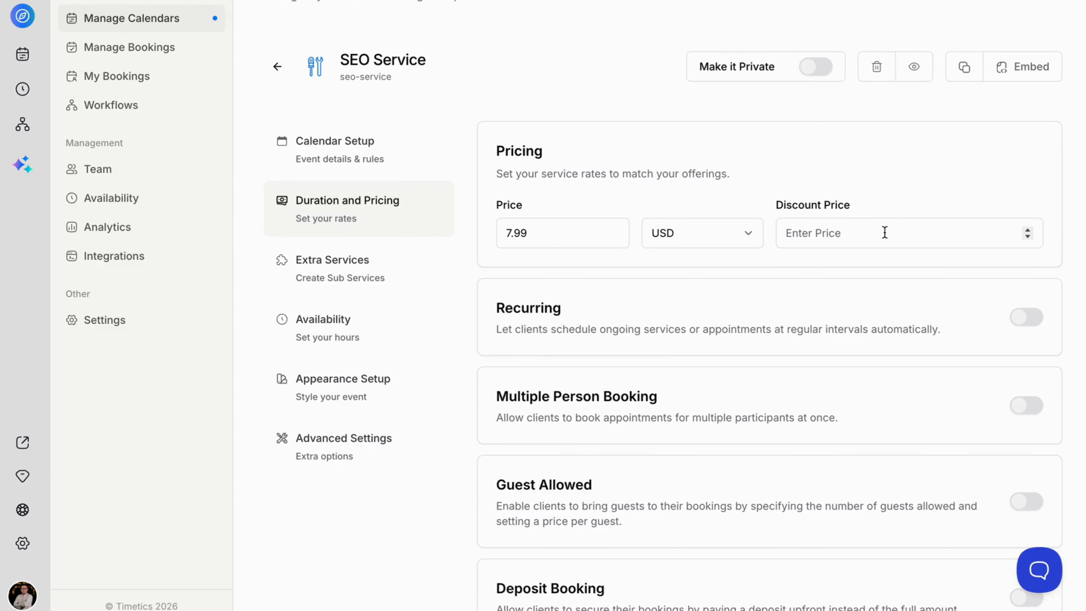
{"action": "scroll", "coordinate": [884, 232], "scroll_direction": "down", "scroll_amount": 2}
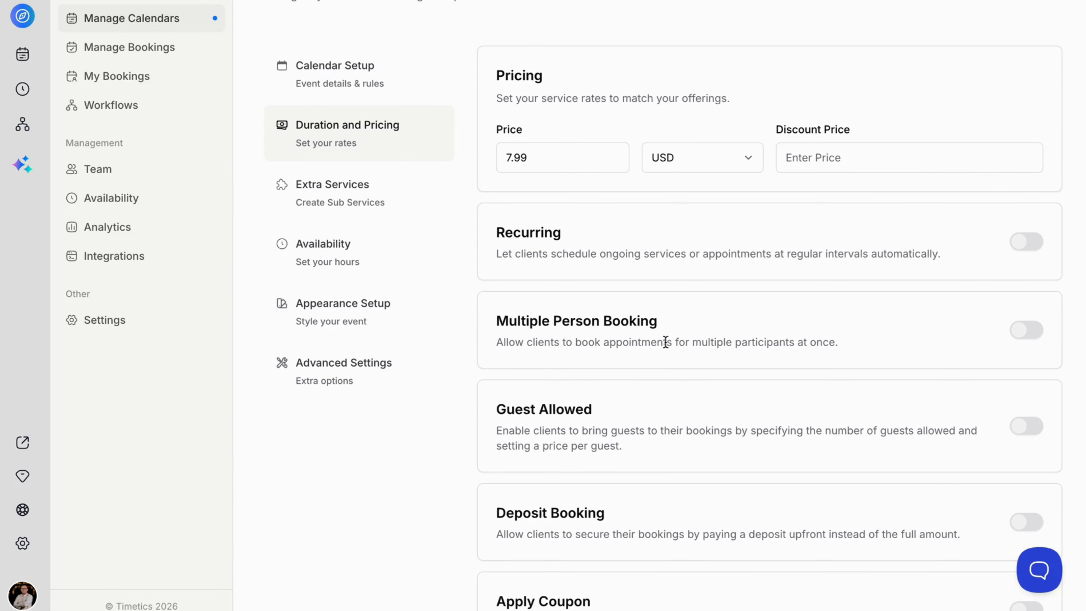
{"action": "scroll", "coordinate": [665, 342], "scroll_direction": "down", "scroll_amount": 2}
{"action": "scroll", "coordinate": [666, 342], "scroll_direction": "down", "scroll_amount": 2}
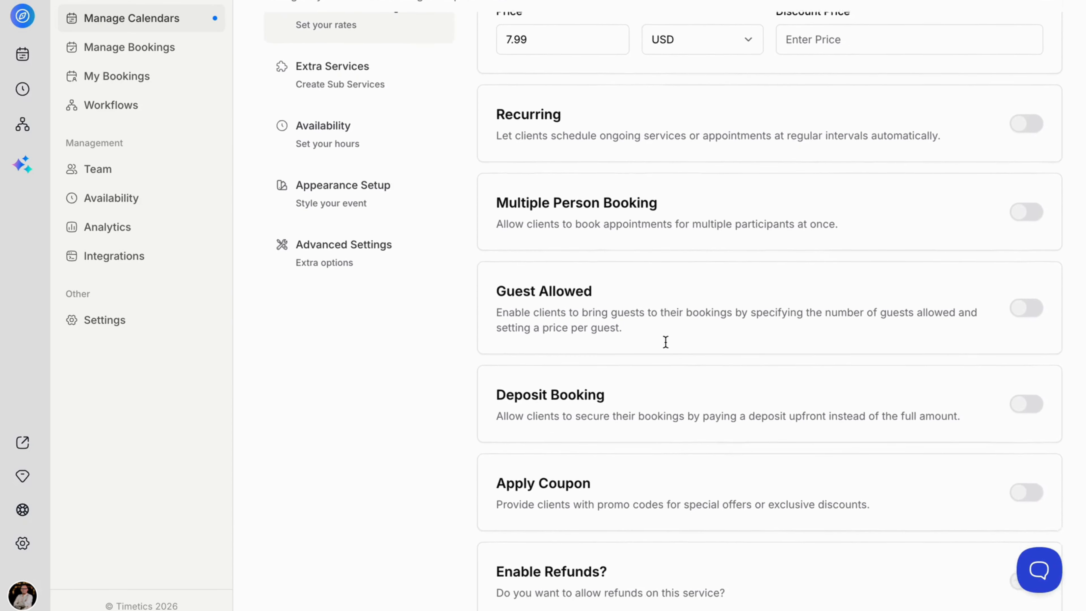
{"action": "scroll", "coordinate": [665, 342], "scroll_direction": "up", "scroll_amount": 2}
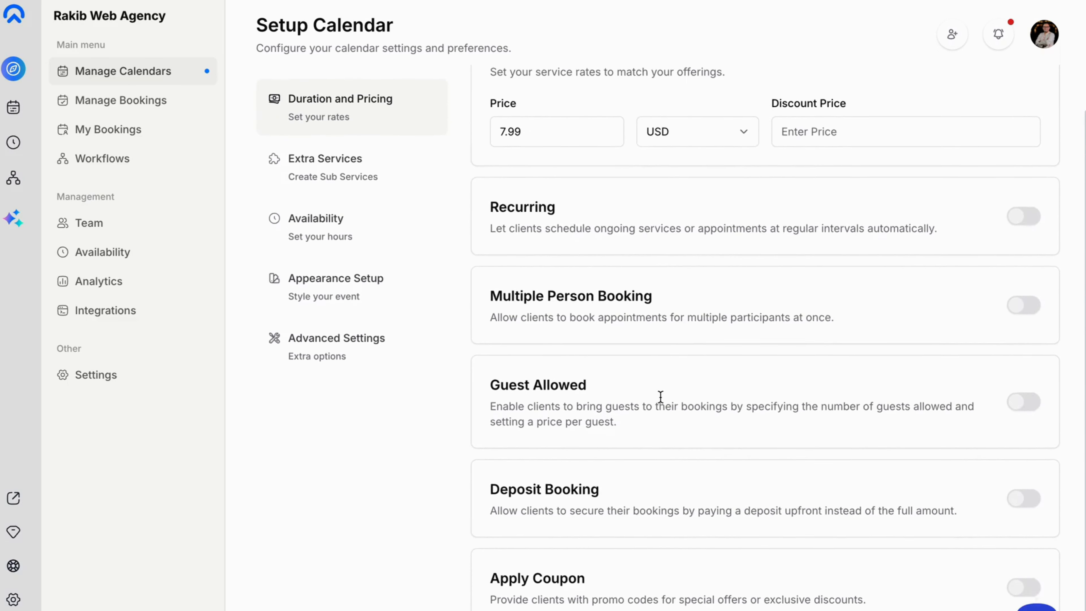
{"action": "scroll", "coordinate": [661, 397], "scroll_direction": "up", "scroll_amount": 4}
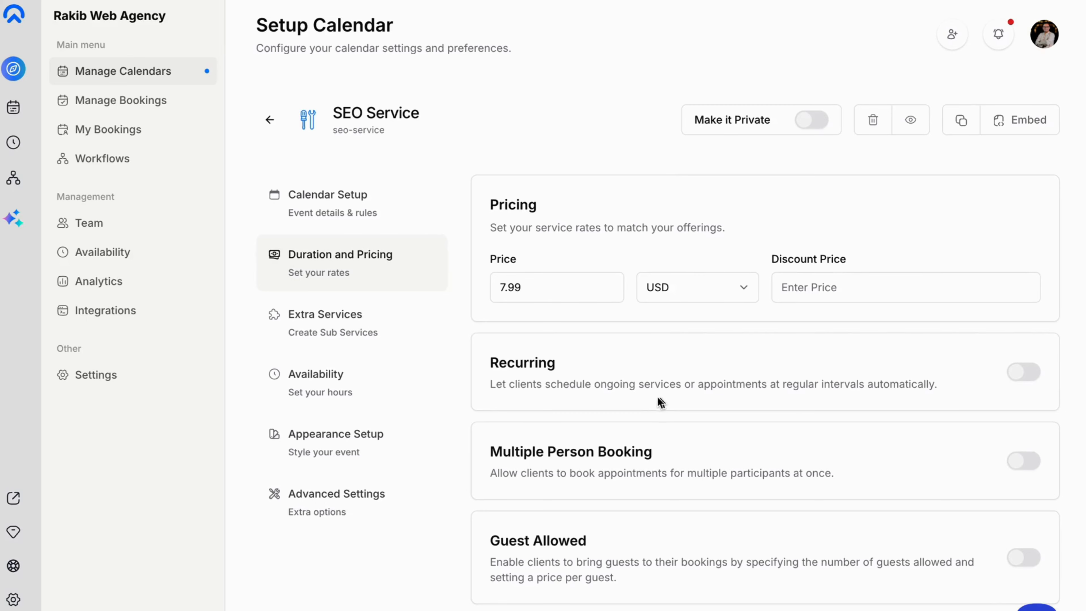
- Examine the service's Extra Services section and its Availability schedule, including the buffer time and limit options
{"action": "left_click", "coordinate": [369, 335]}
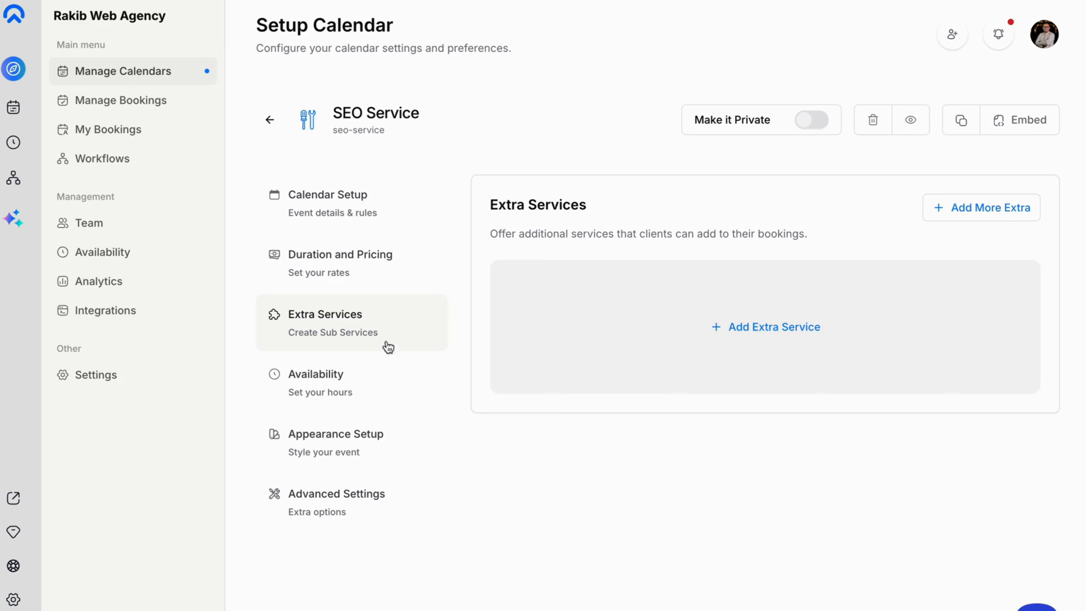
{"action": "left_click", "coordinate": [339, 384]}
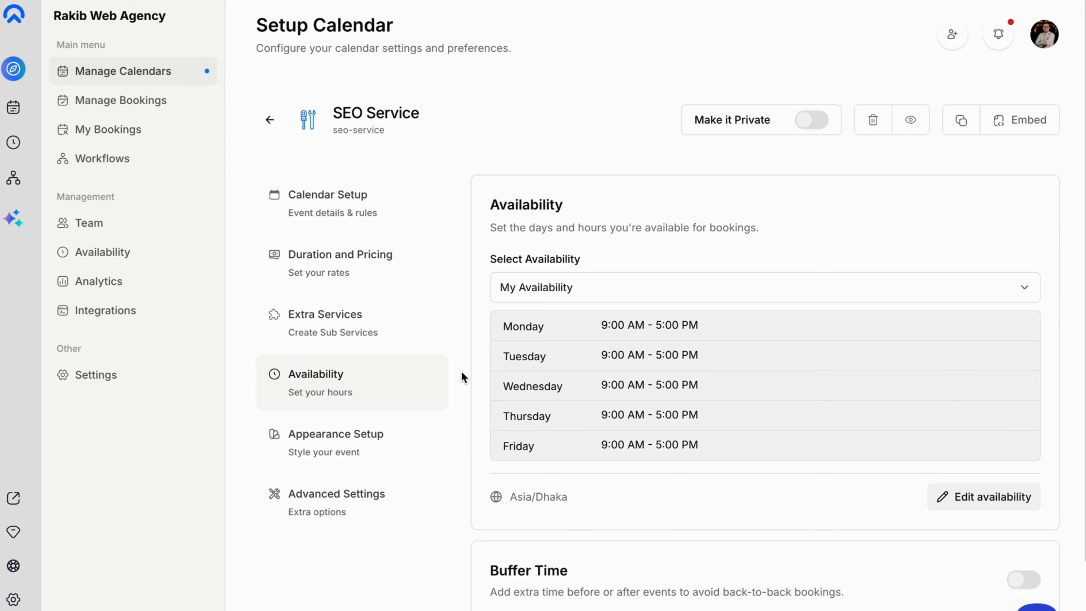
{"action": "scroll", "coordinate": [462, 372], "scroll_direction": "down", "scroll_amount": 2}
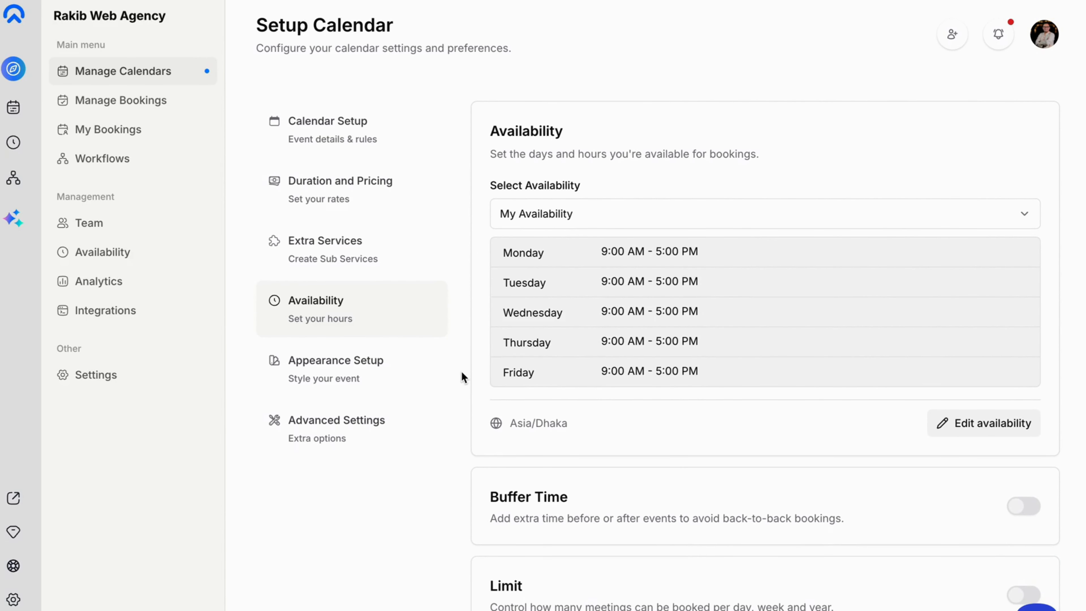
{"action": "left_click", "coordinate": [957, 428]}
- Upload SEO Banner.jpg from Downloads as the feature image in the service's Appearance Setup
{"action": "left_click", "coordinate": [358, 378]}
{"action": "scroll", "coordinate": [455, 362], "scroll_direction": "down", "scroll_amount": 1}
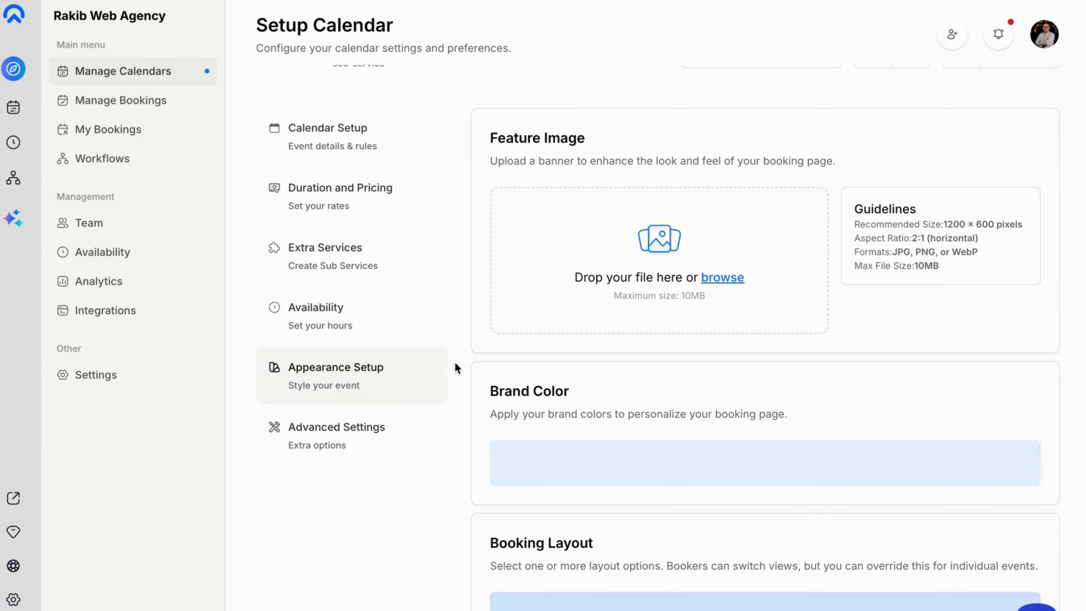
{"action": "scroll", "coordinate": [470, 364], "scroll_direction": "up", "scroll_amount": 2}
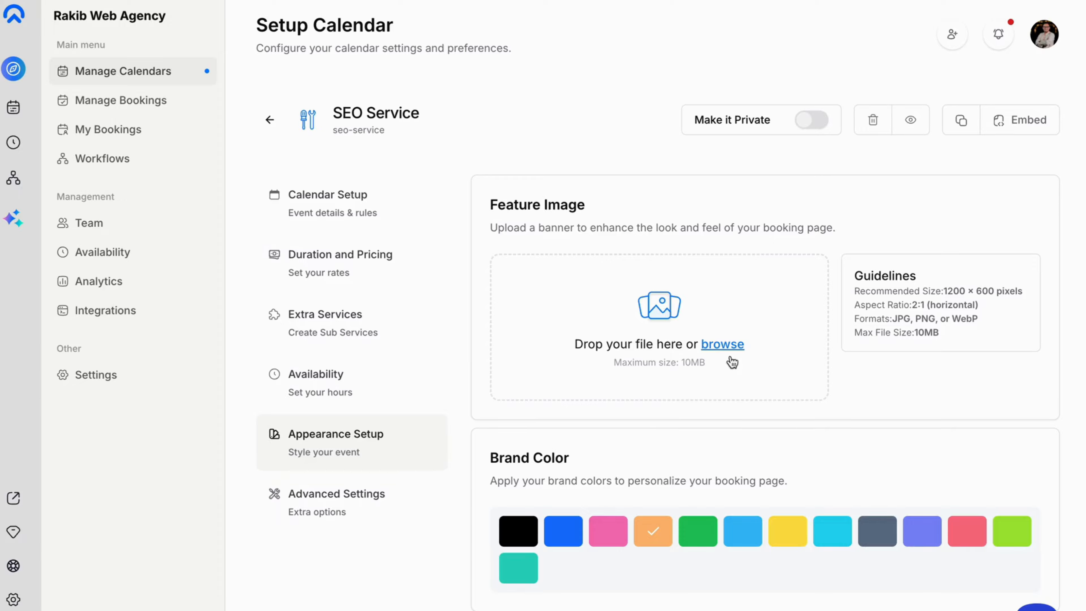
{"action": "left_click", "coordinate": [727, 345]}
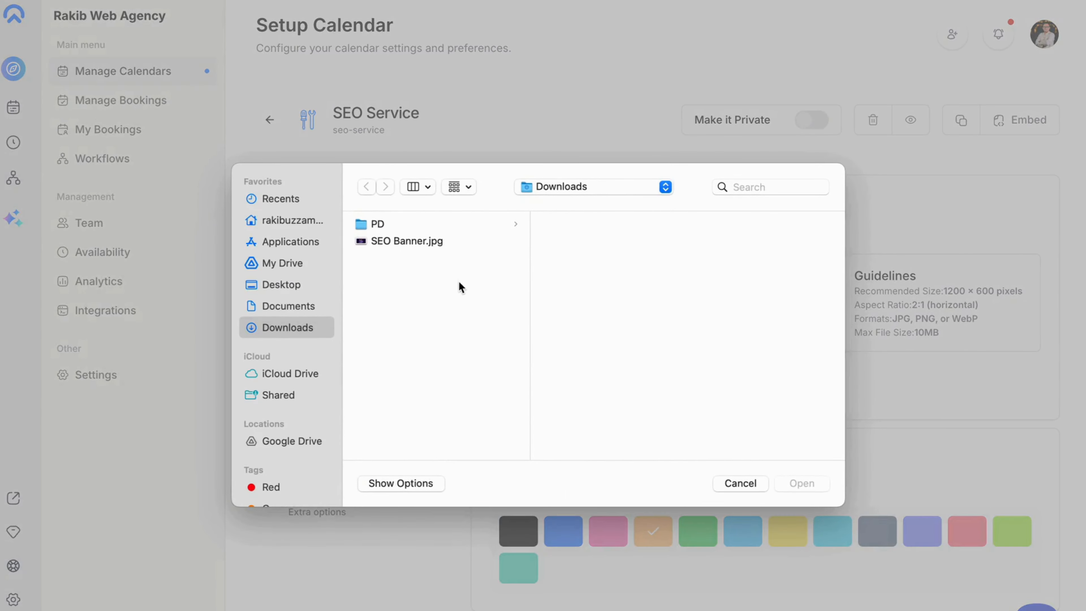
{"action": "left_click", "coordinate": [428, 244]}
{"action": "left_click", "coordinate": [812, 488]}
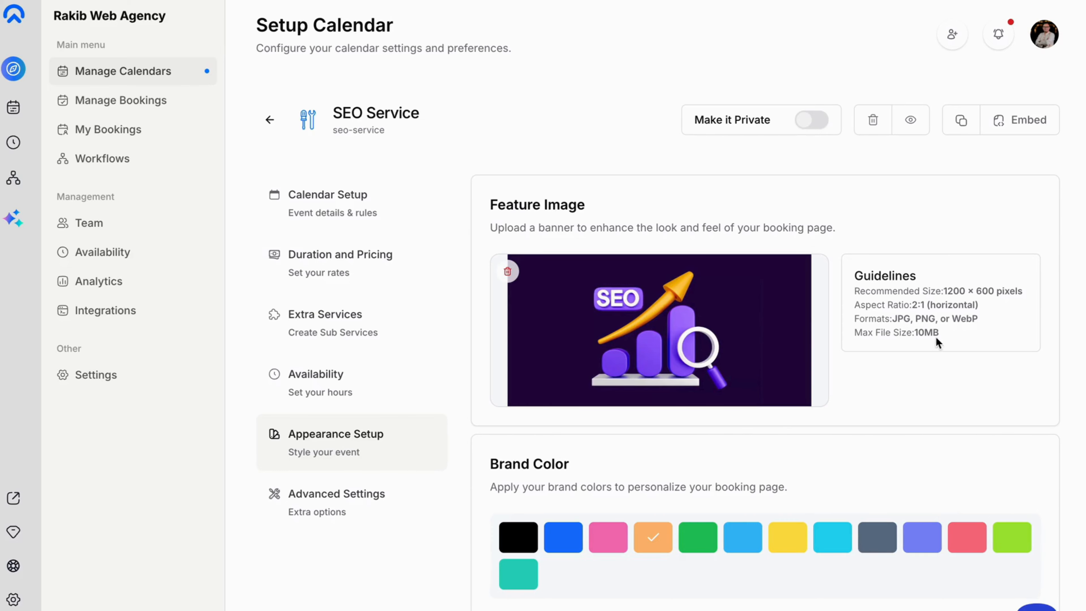
- Check the feature image guidelines for the maximum file size and the recommended dimensions
{"action": "left_click_drag", "start_coordinate": [946, 332], "coordinate": [914, 332]}
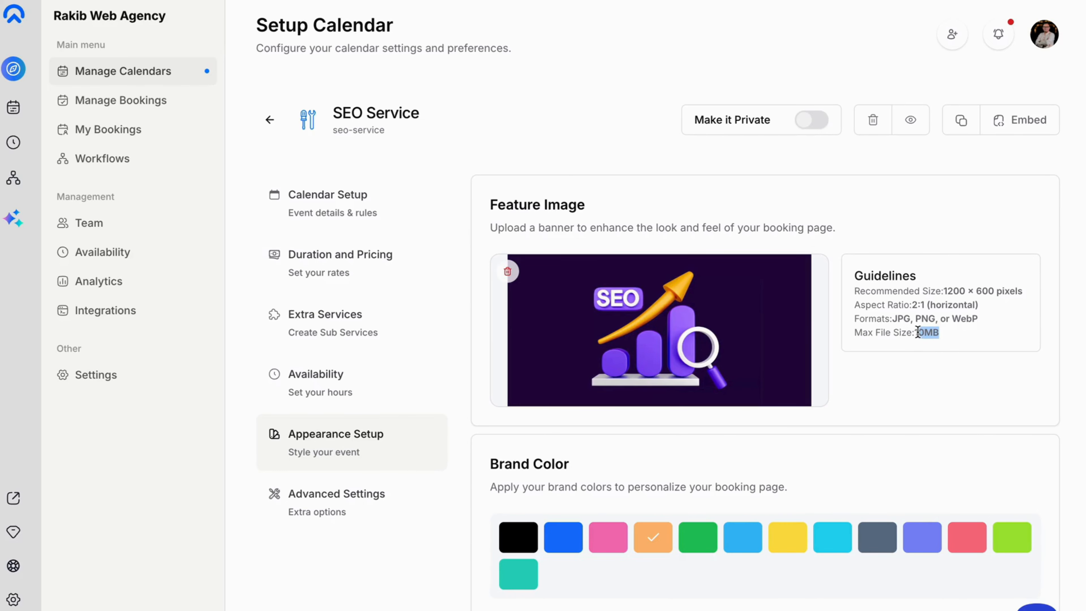
{"action": "left_click", "coordinate": [913, 376]}
{"action": "left_click_drag", "start_coordinate": [944, 291], "coordinate": [1025, 289]}
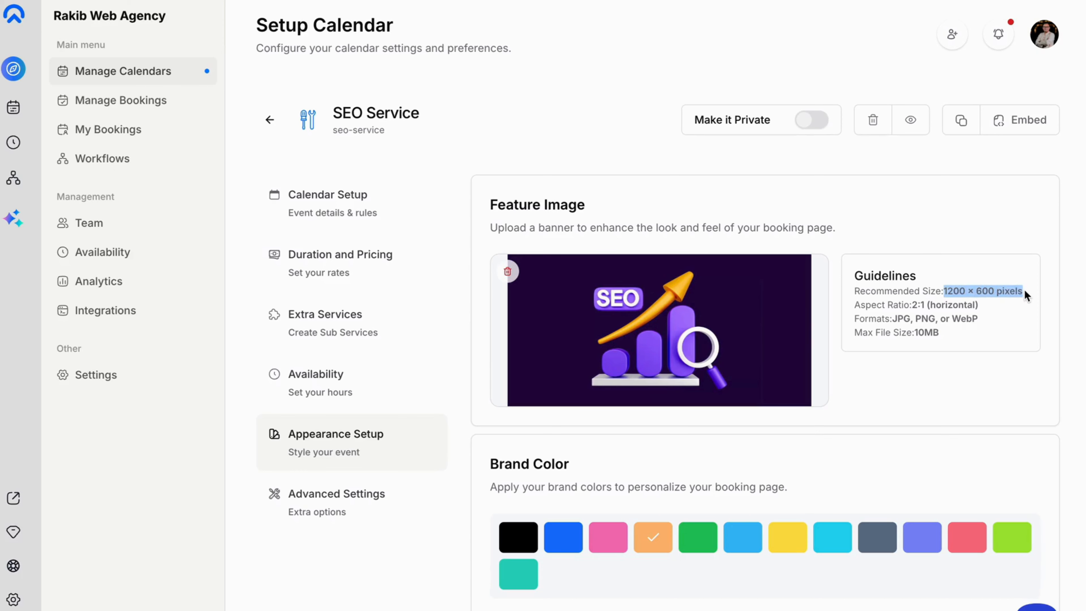
{"action": "left_click", "coordinate": [958, 325]}
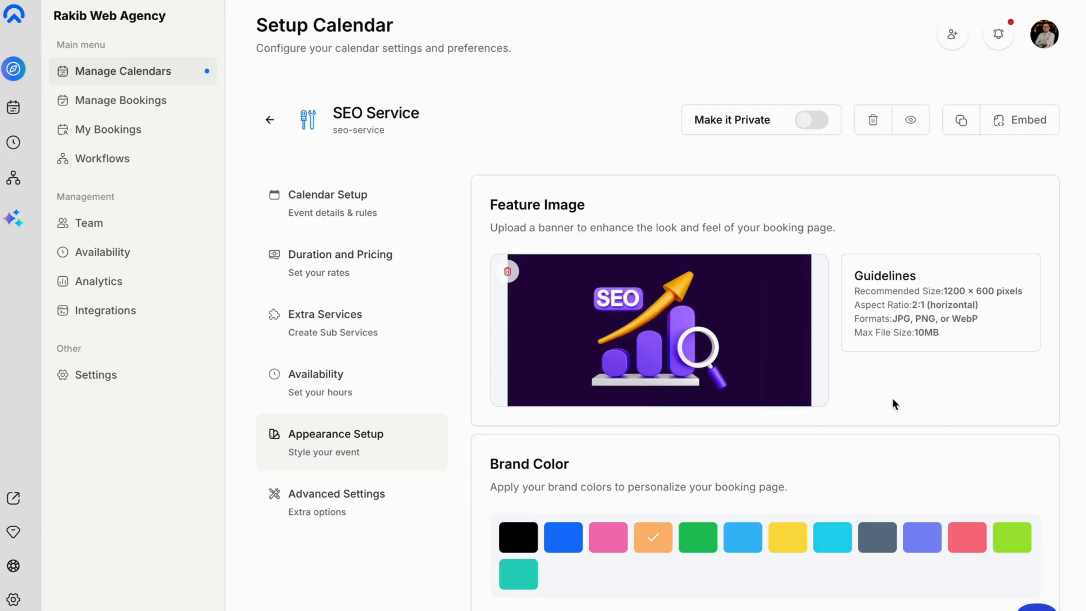
- Select orange as the booking page's brand color and view the Booking Layout options
{"action": "scroll", "coordinate": [893, 400], "scroll_direction": "down", "scroll_amount": 1}
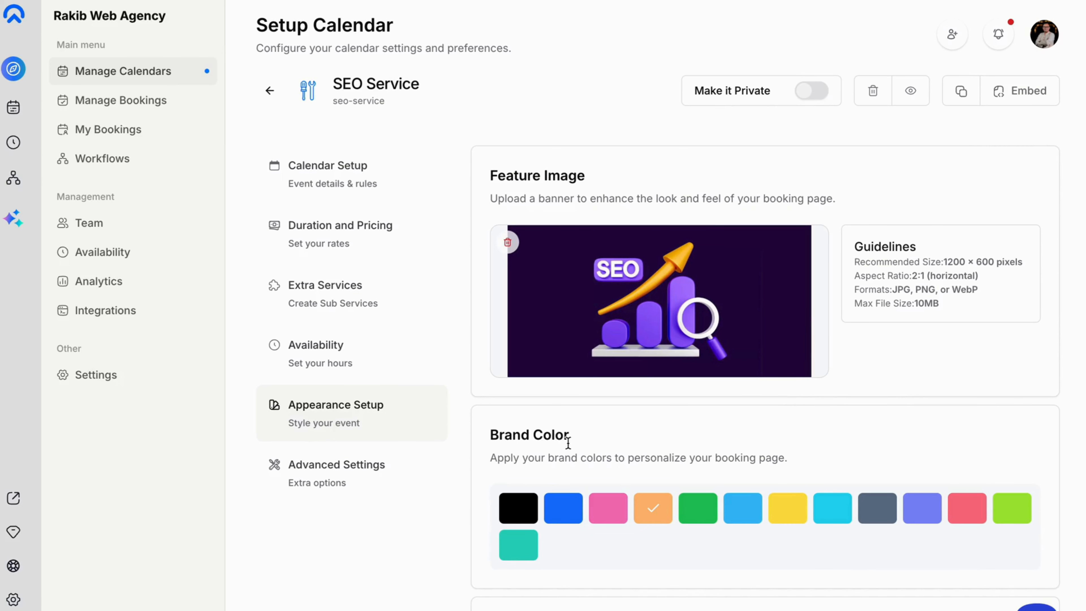
{"action": "scroll", "coordinate": [569, 441], "scroll_direction": "down", "scroll_amount": 1}
{"action": "left_click", "coordinate": [653, 461]}
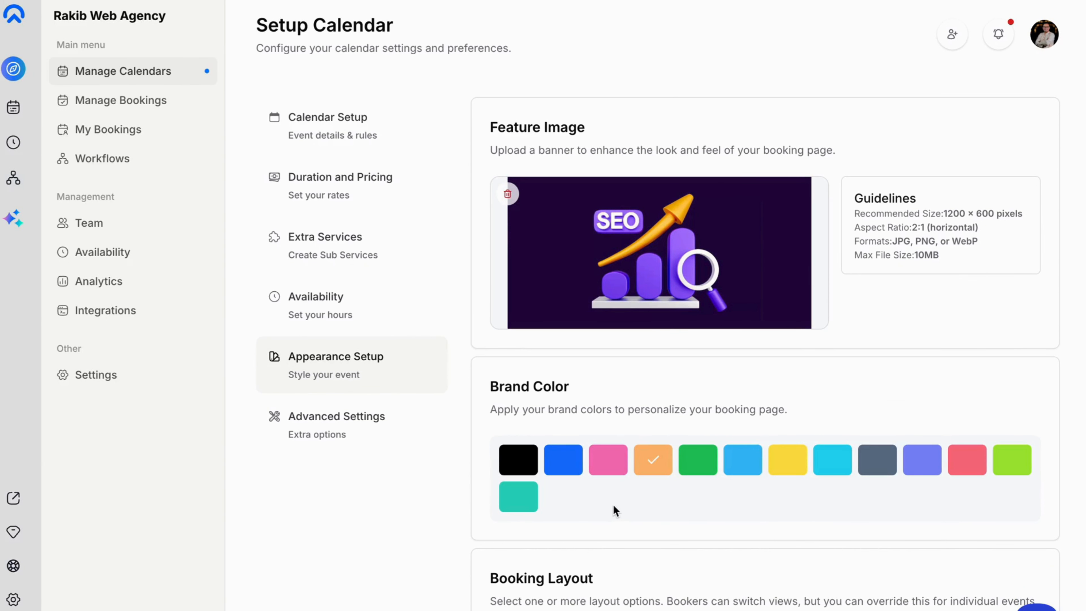
{"action": "scroll", "coordinate": [614, 505], "scroll_direction": "down", "scroll_amount": 2}
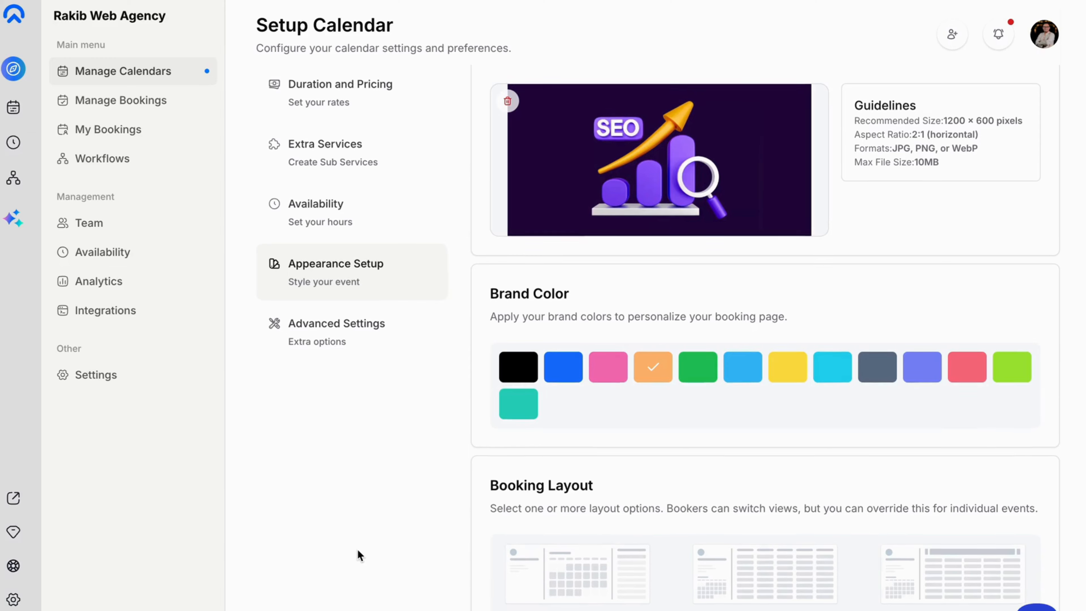
- Examine the Advanced Settings for group bookings, cancellation, rescheduling and the system and custom booking questions
{"action": "scroll", "coordinate": [357, 550], "scroll_direction": "up", "scroll_amount": 1}
{"action": "left_click", "coordinate": [342, 399]}
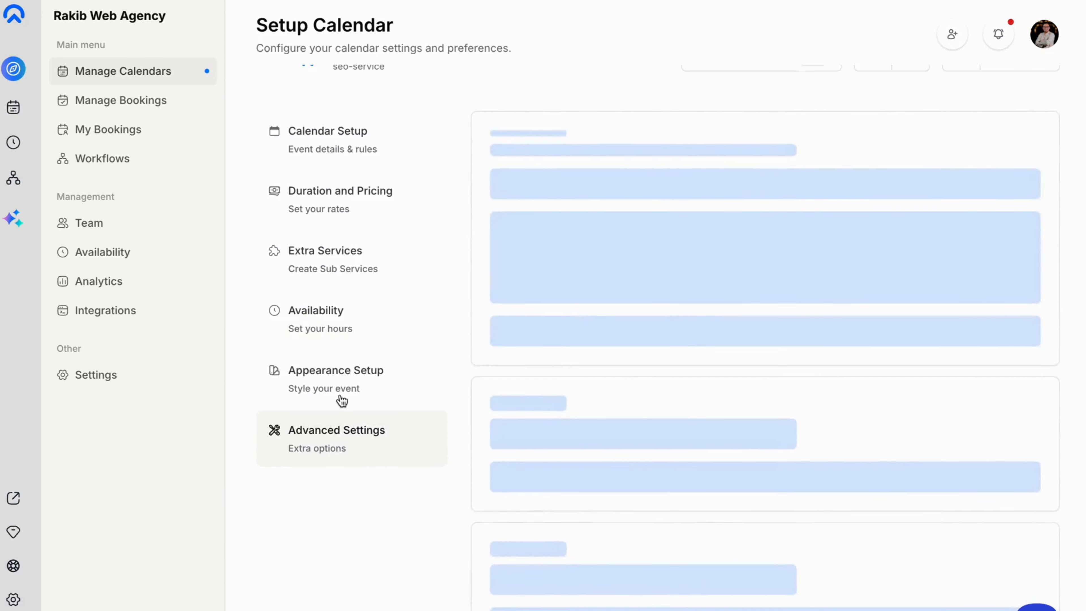
{"action": "scroll", "coordinate": [474, 466], "scroll_direction": "up", "scroll_amount": 2}
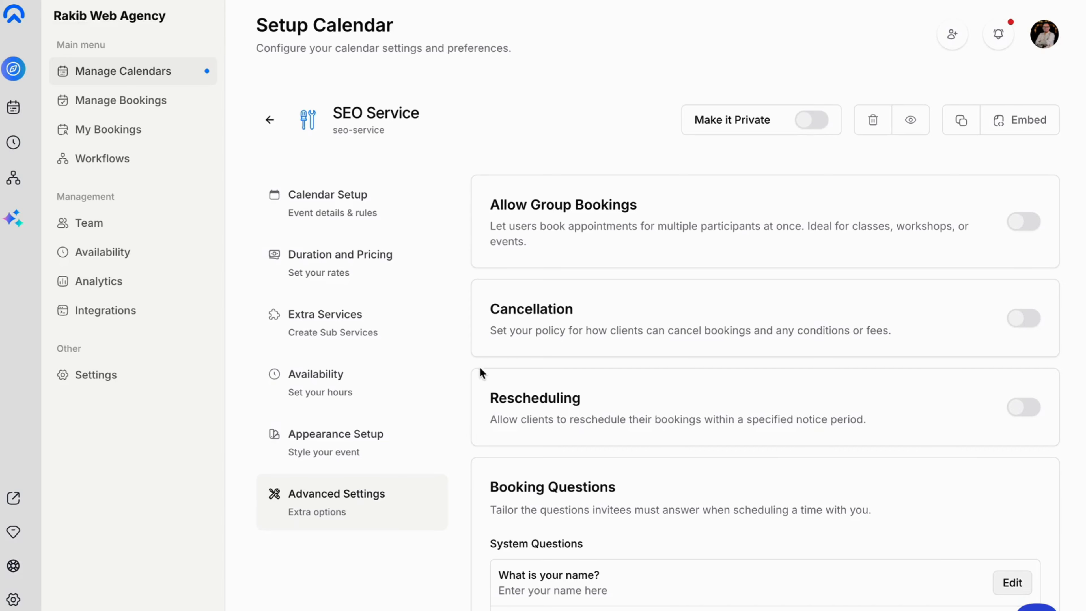
{"action": "scroll", "coordinate": [465, 370], "scroll_direction": "down", "scroll_amount": 4}
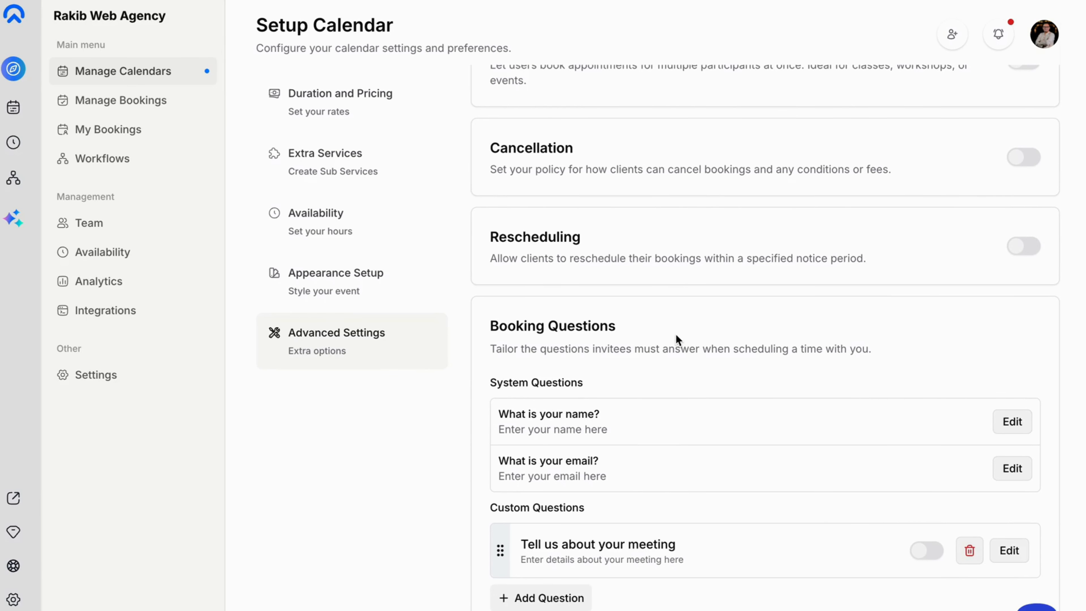
{"action": "scroll", "coordinate": [713, 337], "scroll_direction": "down", "scroll_amount": 2}
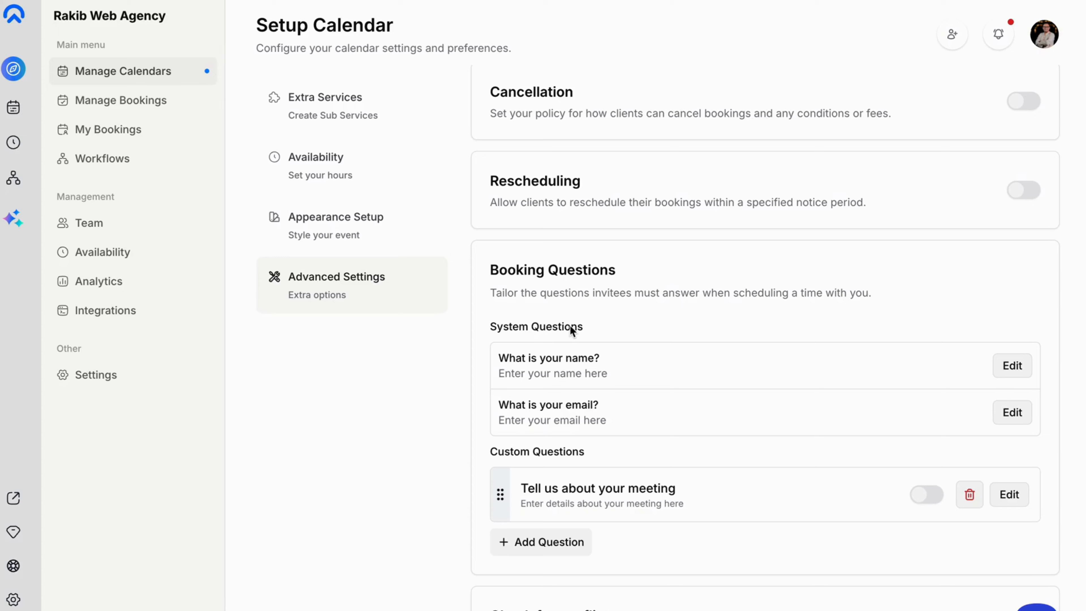
- Check which input types are available for a new custom booking question, without adding one
{"action": "left_click", "coordinate": [546, 543]}
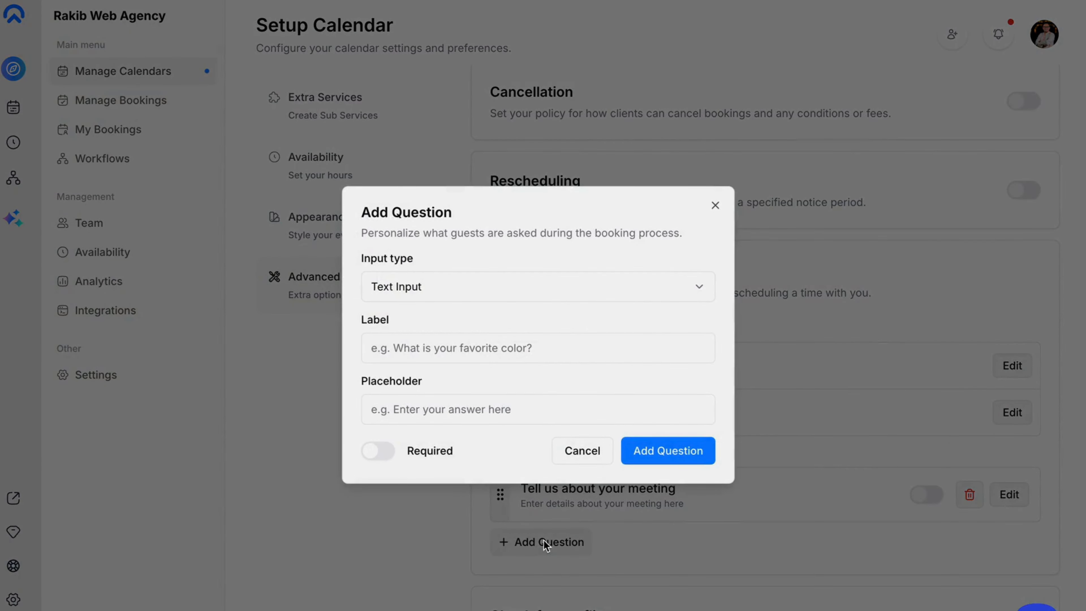
{"action": "left_click", "coordinate": [535, 294]}
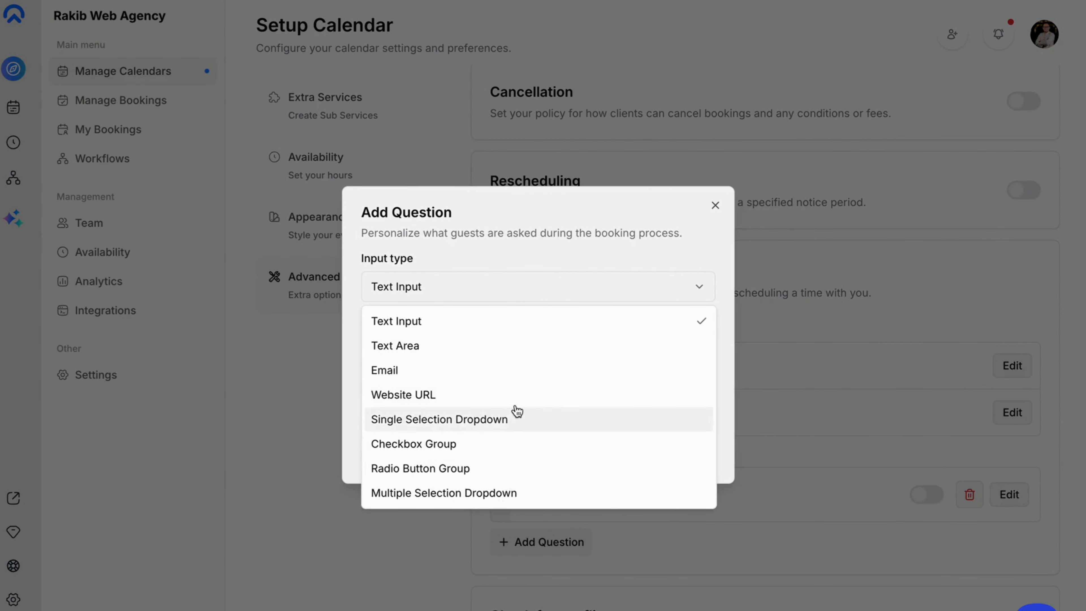
{"action": "left_click", "coordinate": [550, 295]}
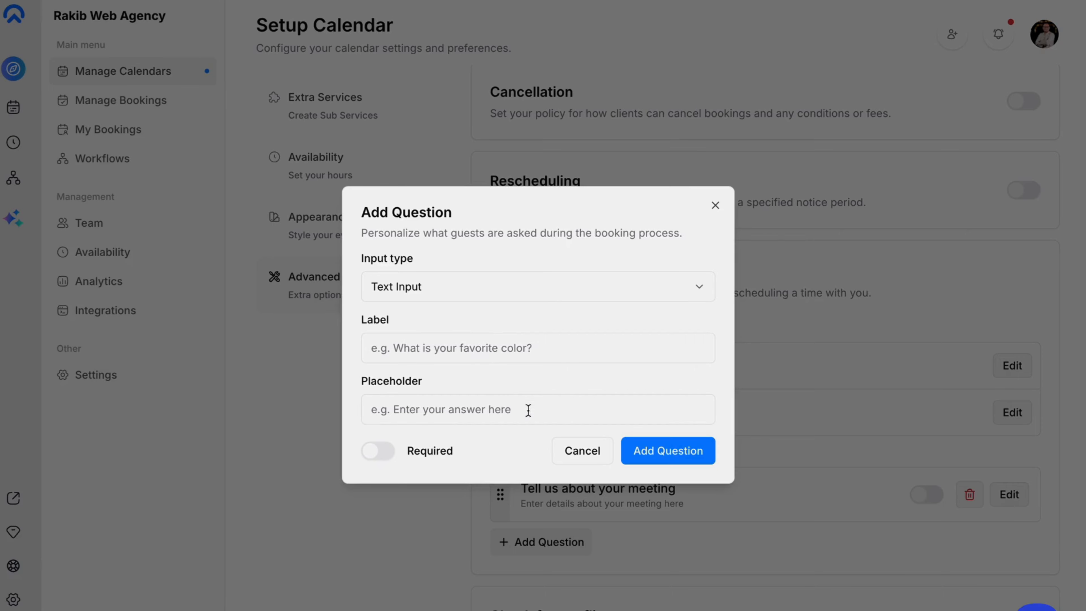
{"action": "left_click", "coordinate": [572, 451]}
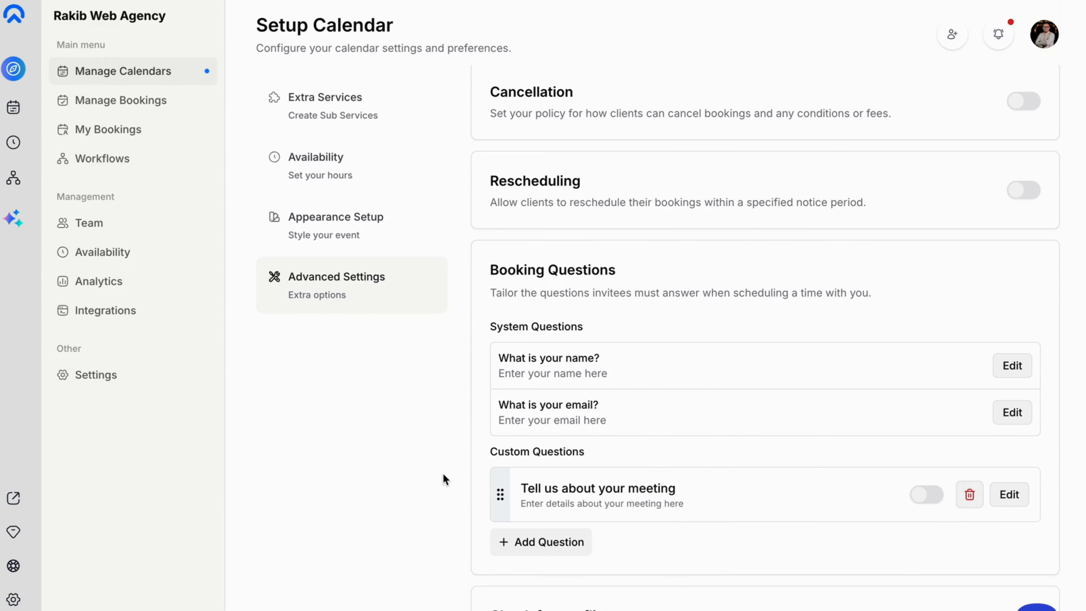
- Leave the advanced settings, open the SEO Service's public booking page from the calendar list and check its address
{"action": "scroll", "coordinate": [444, 479], "scroll_direction": "down", "scroll_amount": 3}
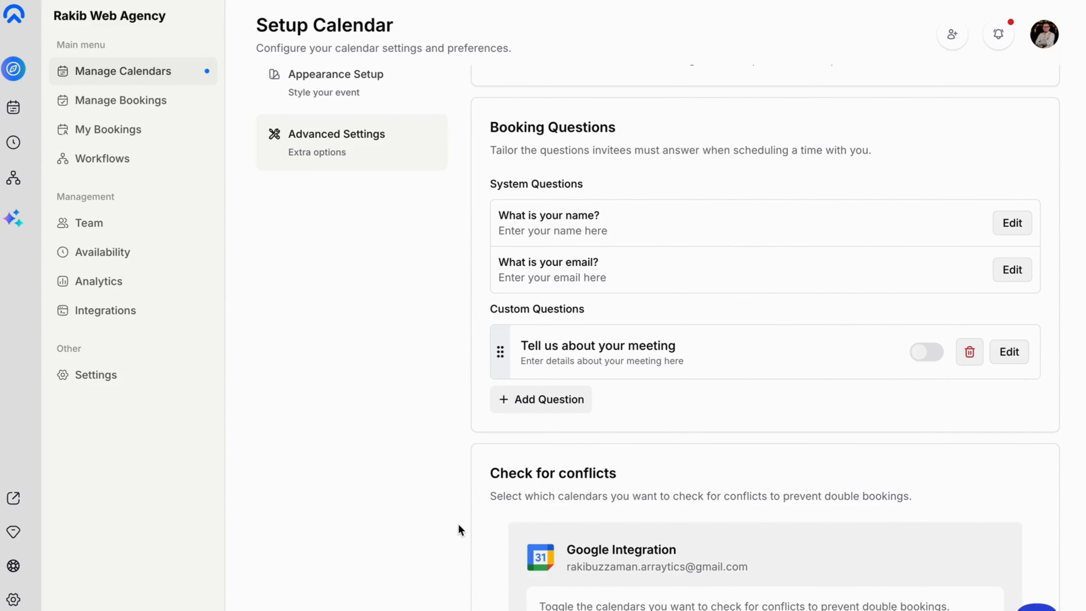
{"action": "scroll", "coordinate": [458, 524], "scroll_direction": "up", "scroll_amount": 8}
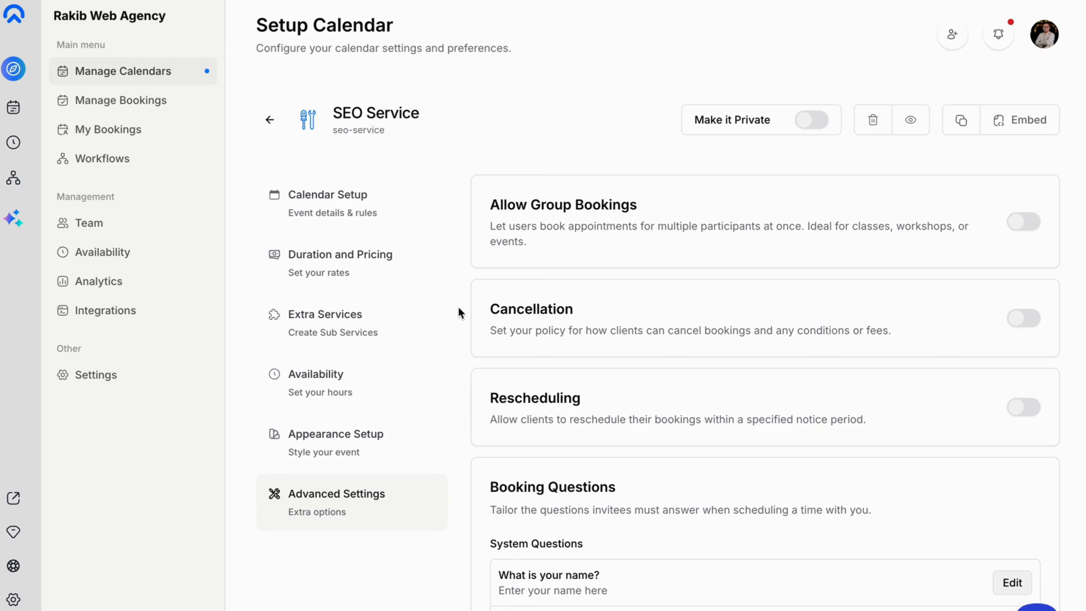
{"action": "left_click", "coordinate": [273, 114]}
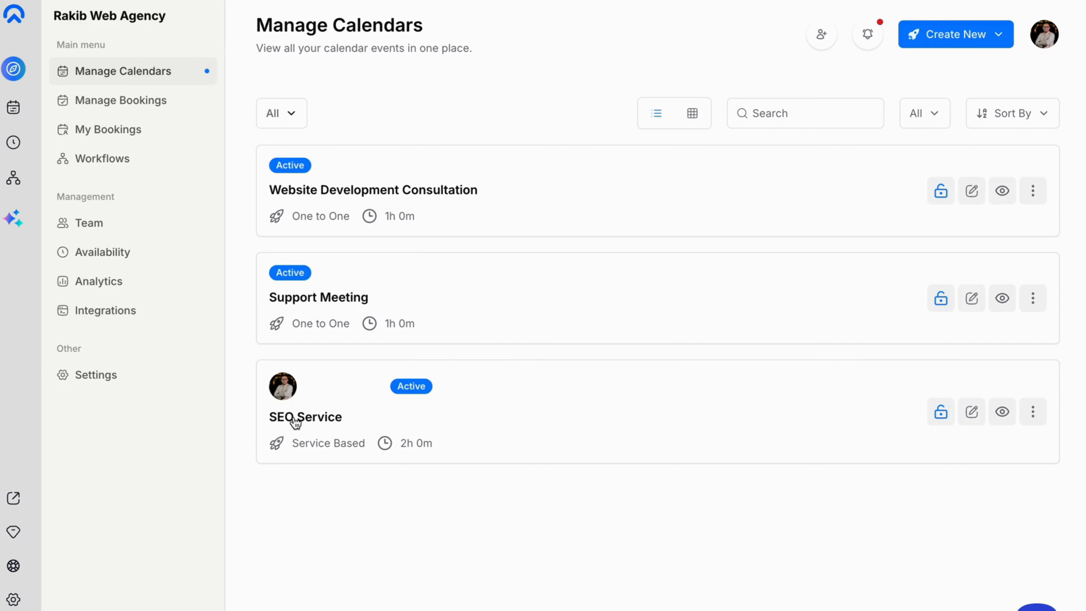
{"action": "left_click", "coordinate": [1004, 412]}
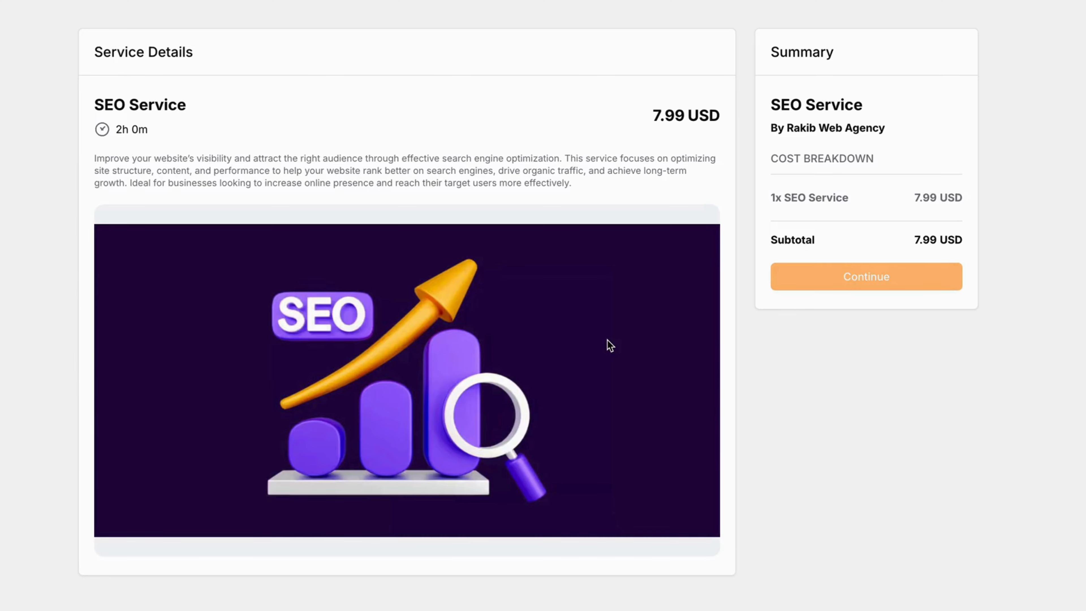
{"action": "mouse_move", "coordinate": [466, 2]}
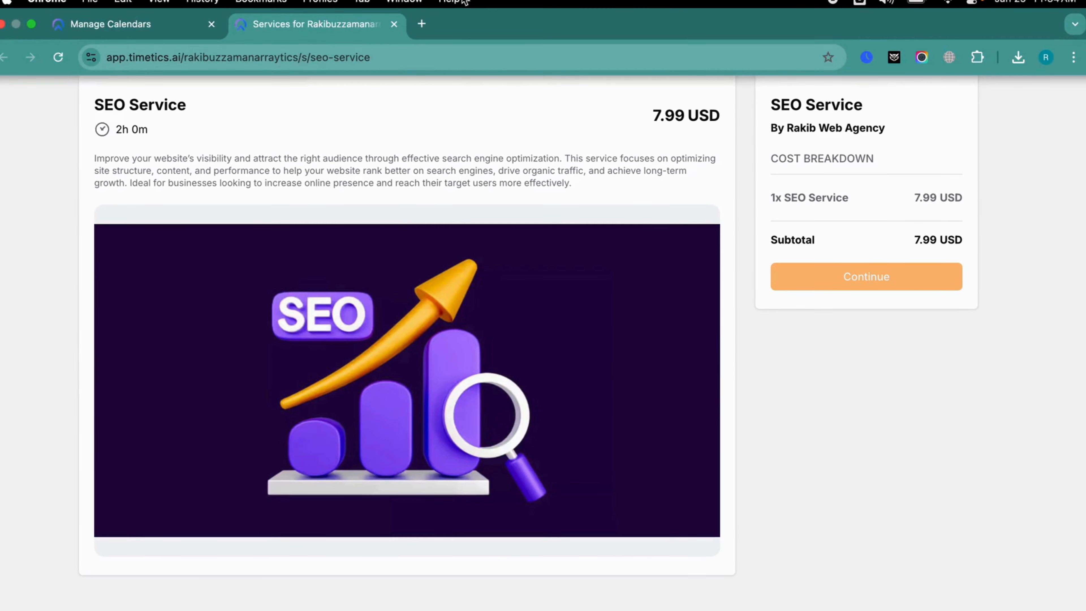
{"action": "left_click", "coordinate": [382, 56]}
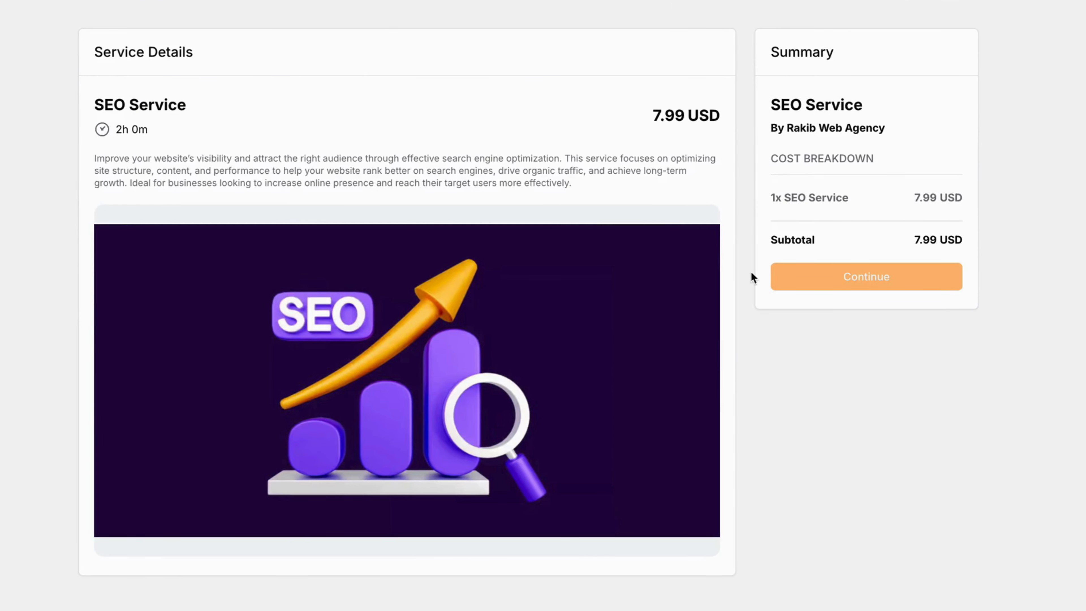
- Proceed with the SEO Service booking, choosing Google Meet as the location and the listed expert
{"action": "left_click", "coordinate": [837, 286]}
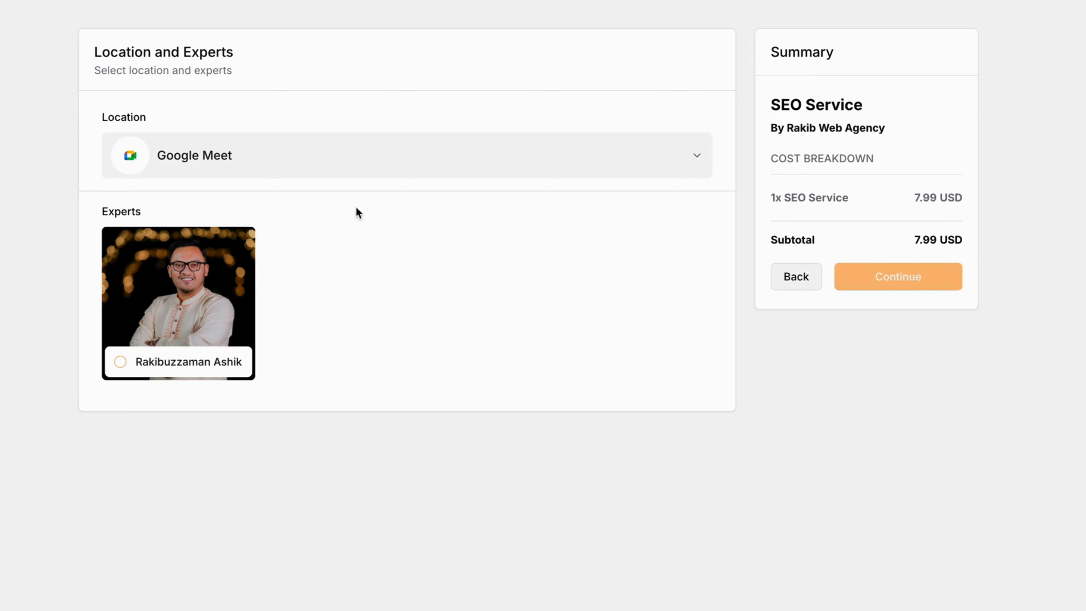
{"action": "left_click", "coordinate": [323, 159]}
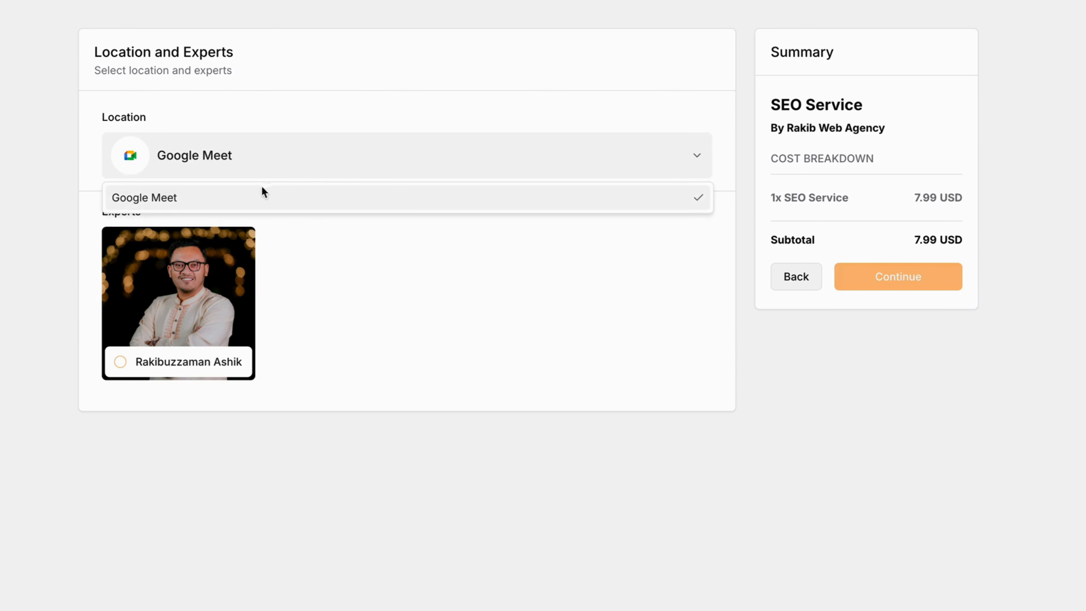
{"action": "left_click", "coordinate": [248, 198]}
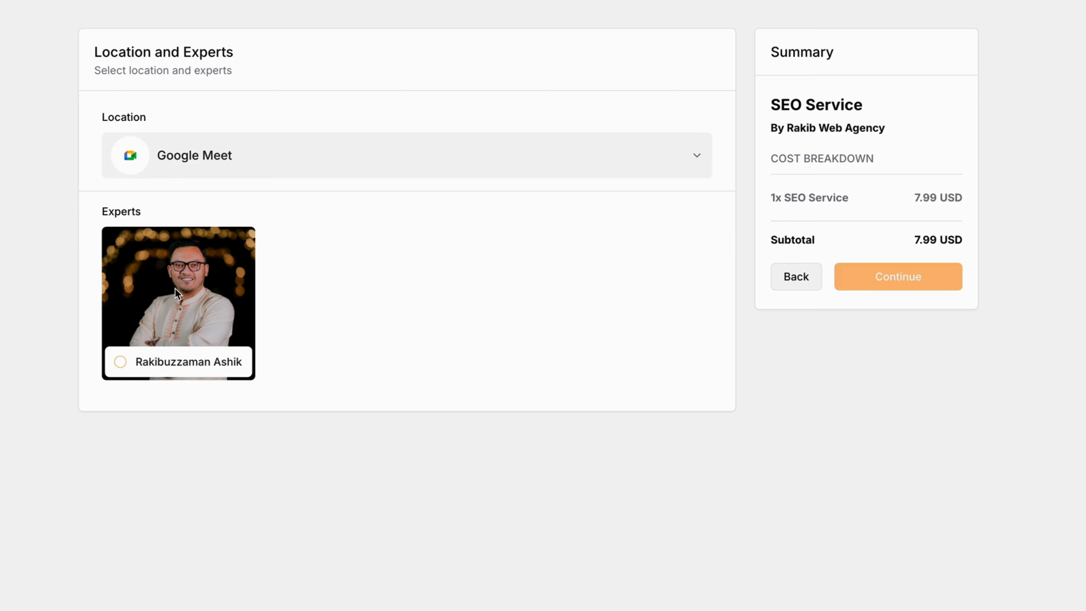
{"action": "left_click", "coordinate": [121, 362]}
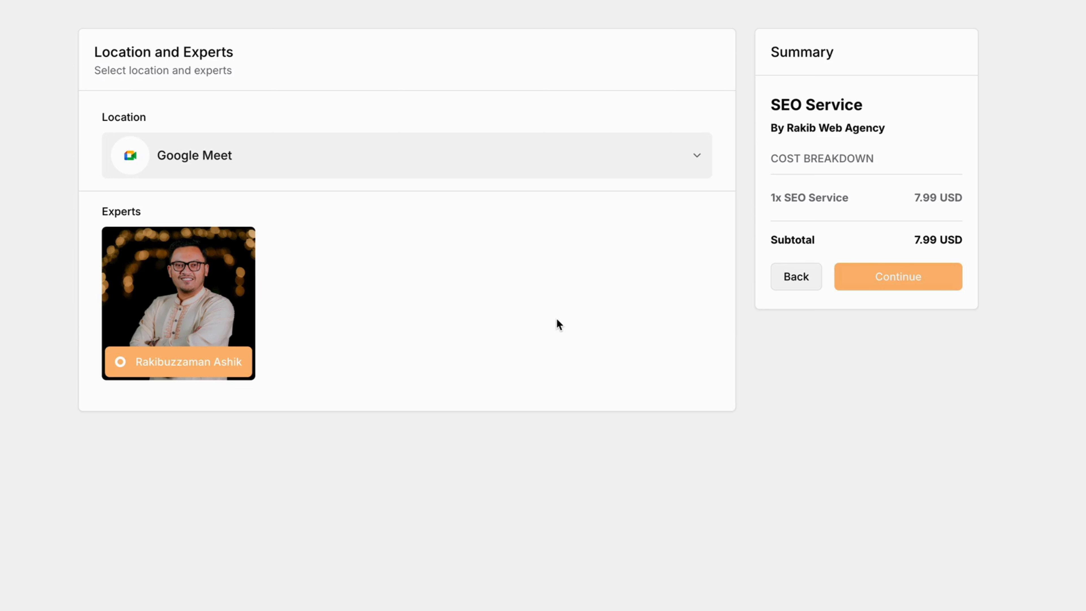
{"action": "left_click", "coordinate": [900, 277]}
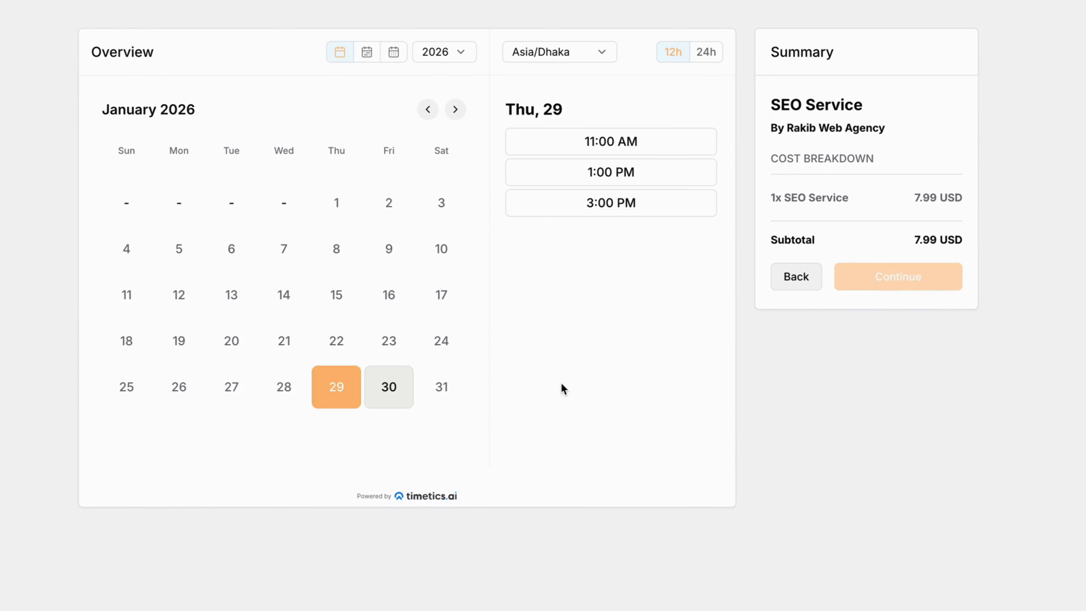
- Select Thursday, February 5, 2026 as the date for the SEO Service booking
{"action": "left_click", "coordinate": [456, 110]}
{"action": "left_click", "coordinate": [324, 214]}
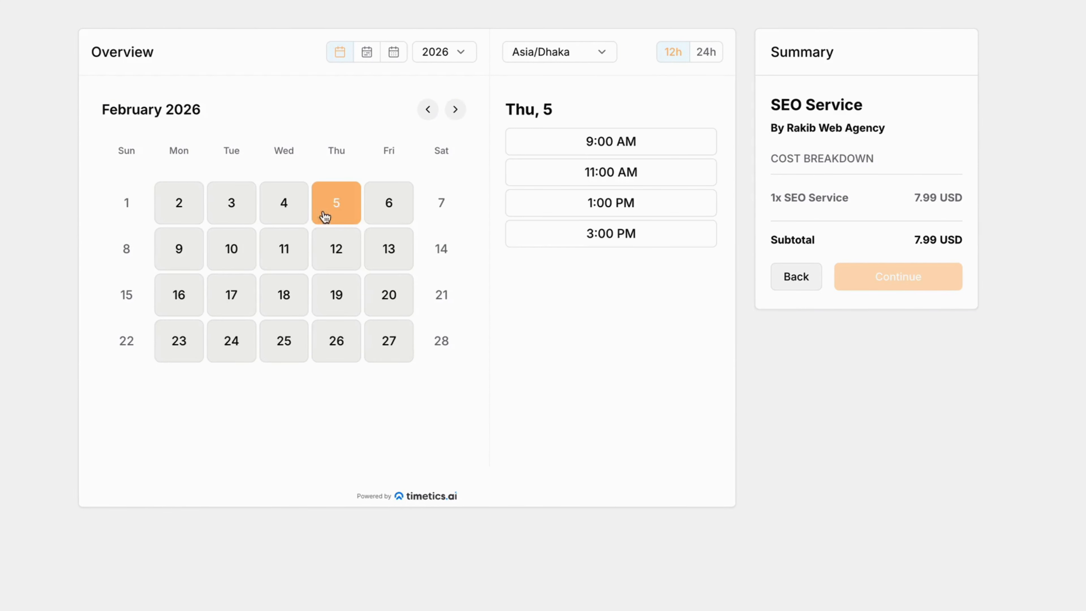